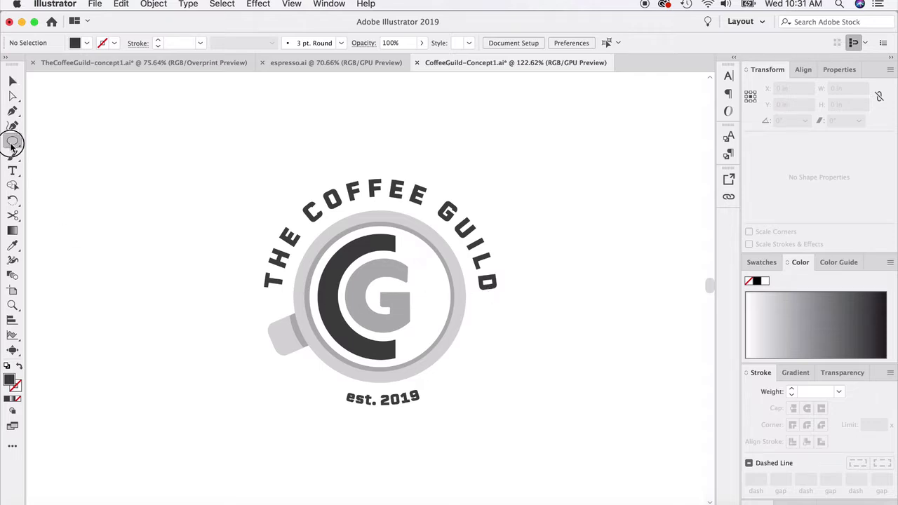
# Step: Draw a filled rectangle about 5.6 by 1.7 in over the lower half of the logo, its upper edge level with the ends of the curved lettering
pyautogui.moveTo(12, 141); pyautogui.dragTo(38, 138)
pyautogui.moveTo(162, 433); pyautogui.dragTo(636, 290)
pyautogui.click(13, 81)
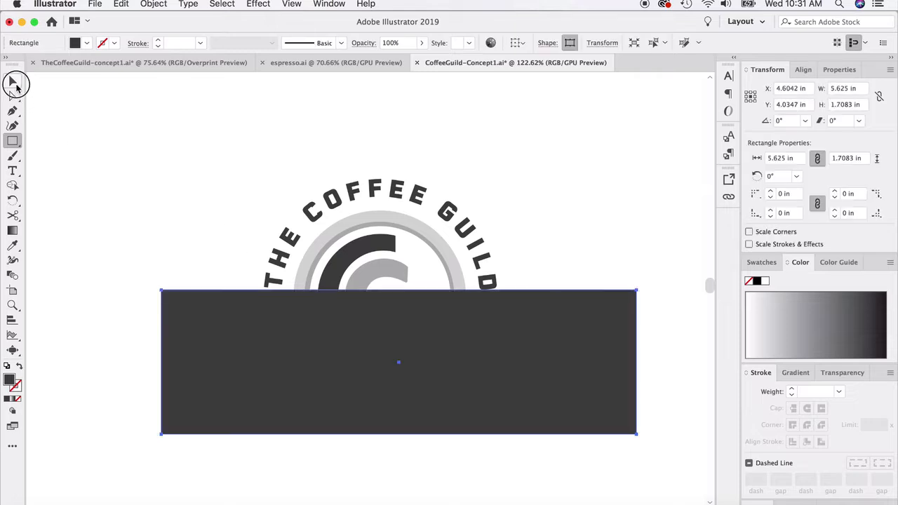
# Step: Rotate the curved "THE COFFEE GUILD" text slightly so both ends sit level on the rectangle's edge, and delete the rectangle
pyautogui.click(380, 191)
pyautogui.moveTo(482, 186); pyautogui.dragTo(478, 184)
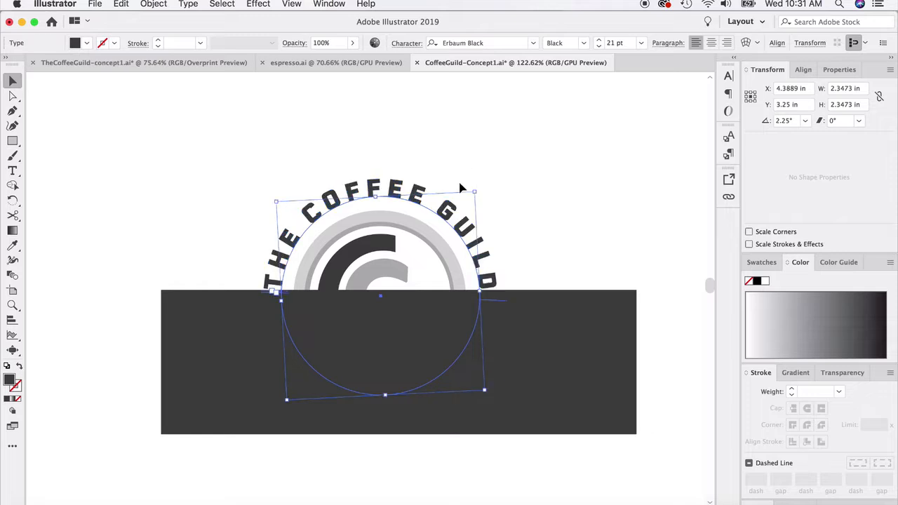
pyautogui.press('shift+super+a')
pyautogui.click(204, 303)
pyautogui.press('Delete')
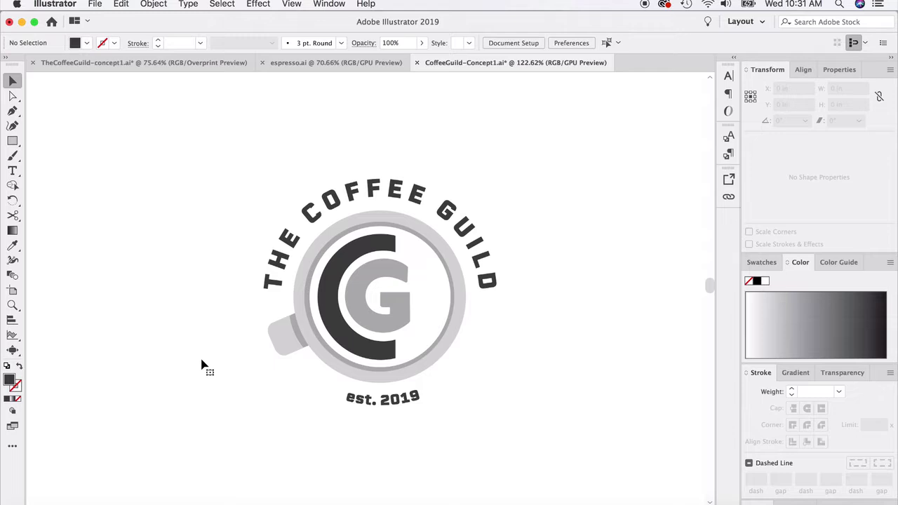
# Step: Copy the curved "THE COFFEE GUILD" text and paste a duplicate of it
pyautogui.scroll(3, 507, 261)
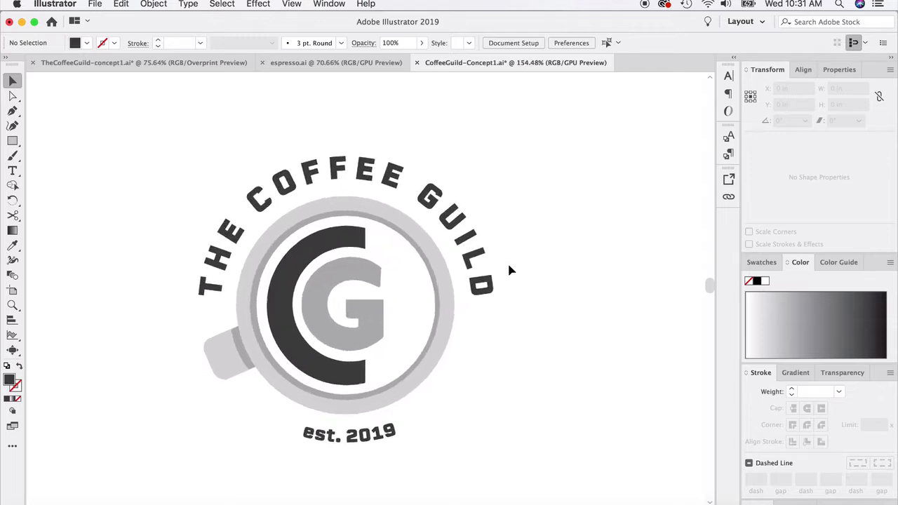
pyautogui.hscroll(-2, 491, 256)
pyautogui.click(461, 221)
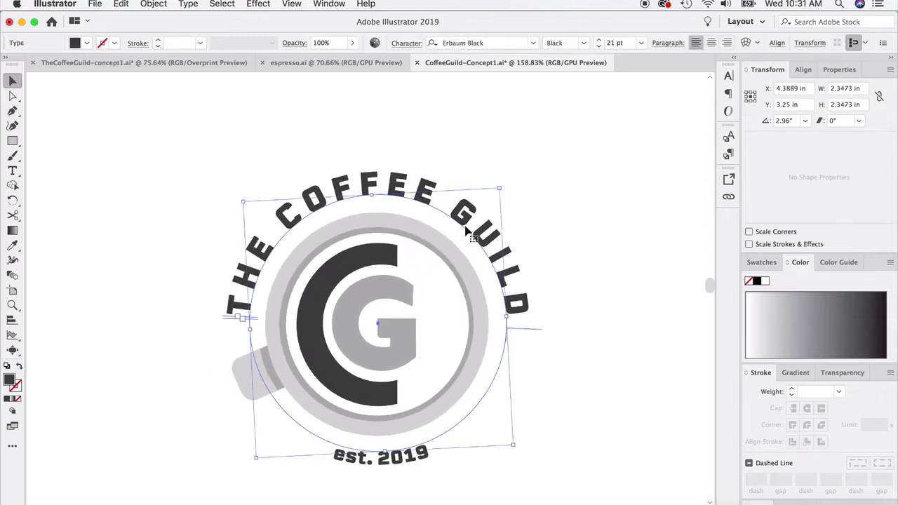
pyautogui.hscroll(1, 463, 228)
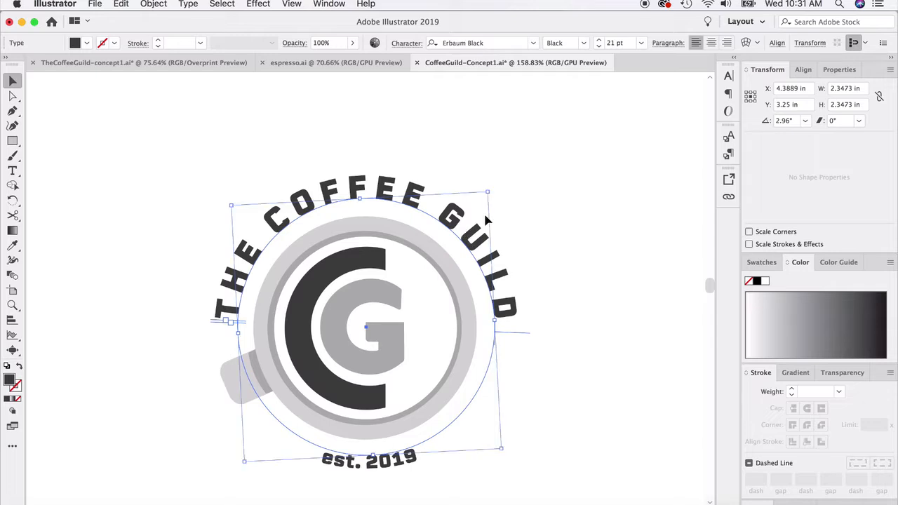
pyautogui.press('super+c')
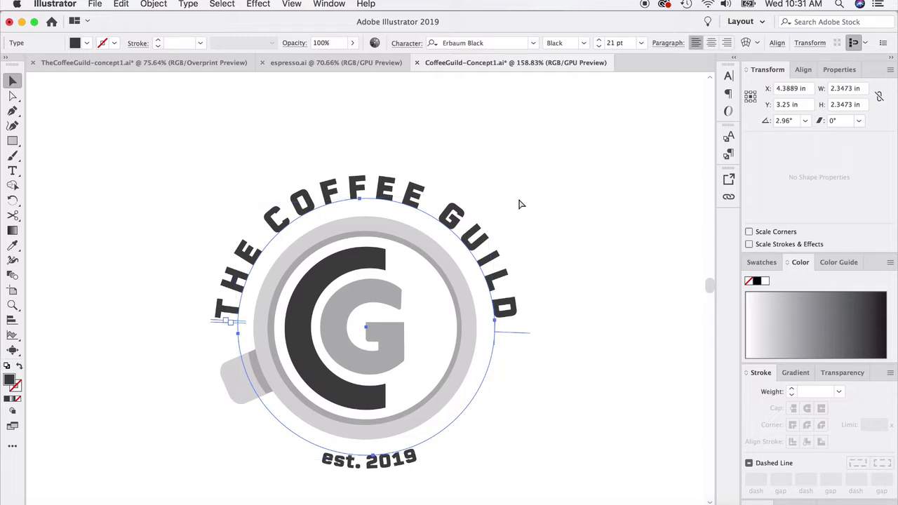
pyautogui.press('super+v')
# Step: Move the duplicate text up and to the right, well away from the logo, and reselect the curved text around the cup
pyautogui.moveTo(438, 136); pyautogui.dragTo(332, 241)
pyautogui.moveTo(271, 283); pyautogui.dragTo(529, 118)
pyautogui.press('super+z')
pyautogui.moveTo(226, 283); pyautogui.dragTo(537, 109)
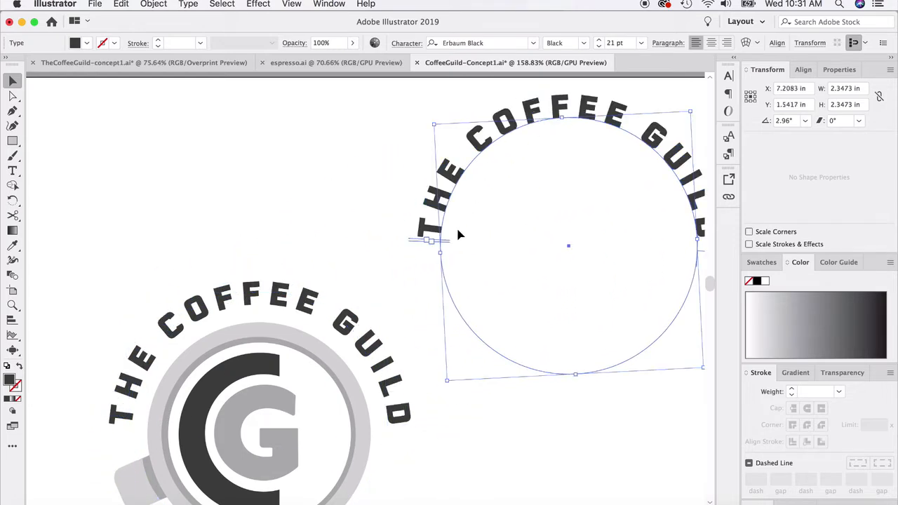
pyautogui.scroll(3, 457, 234)
pyautogui.hscroll(4, 457, 235)
pyautogui.moveTo(336, 268); pyautogui.dragTo(687, 88)
pyautogui.scroll(-3, 274, 382)
pyautogui.hscroll(-4, 274, 383)
pyautogui.press('super+z')
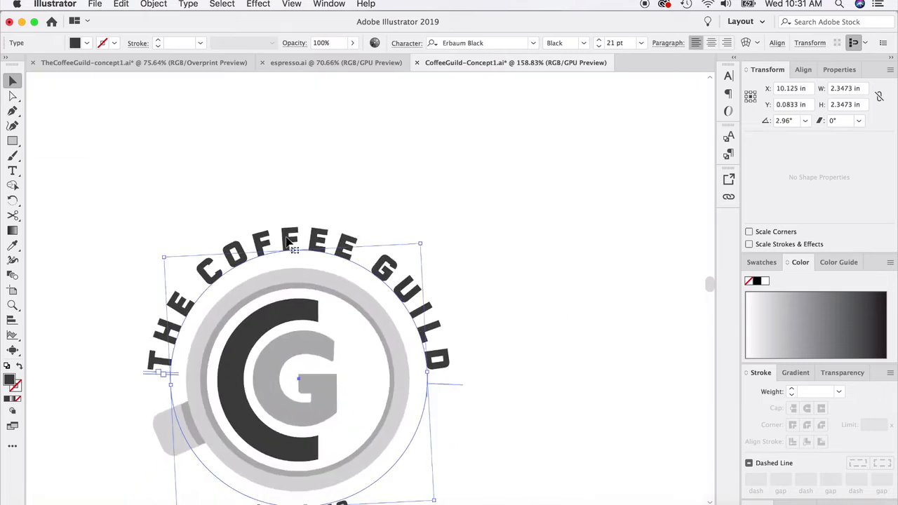
# Step: Convert the curved "THE COFFEE GUILD" text around the cup to outlines and deselect it
pyautogui.rightClick(288, 242)
pyautogui.click(322, 324)
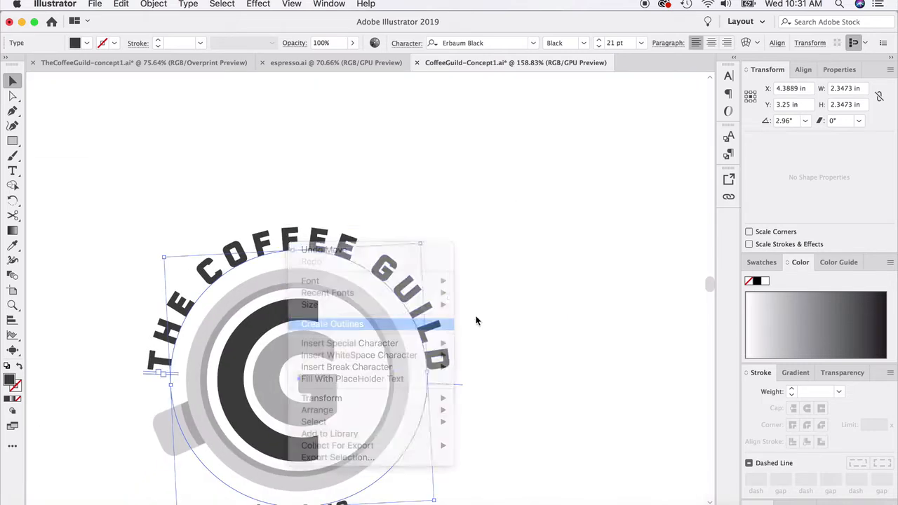
pyautogui.click(475, 318)
pyautogui.hscroll(-2, 283, 286)
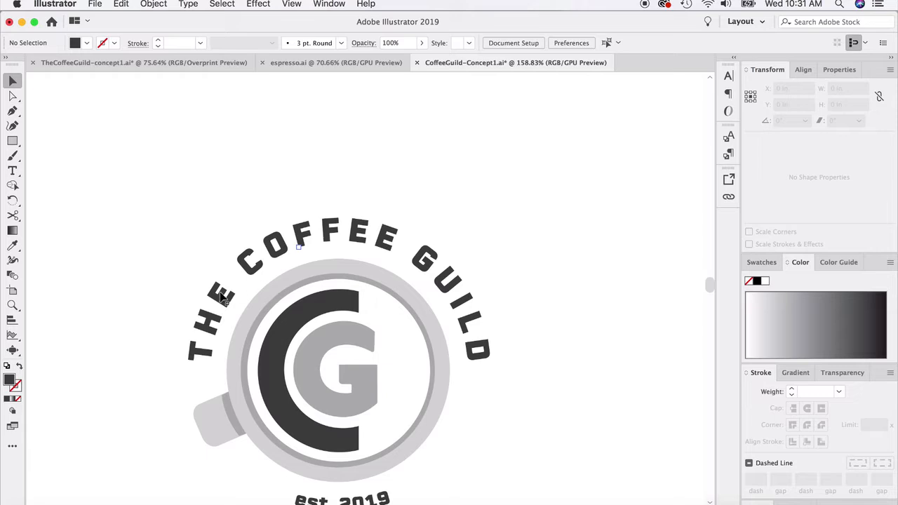
# Step: Select the outlined lettering for direct editing so the live corner handles of its letters are available around the T
pyautogui.scroll(3, 242, 310)
pyautogui.click(262, 234)
pyautogui.scroll(5, 261, 234)
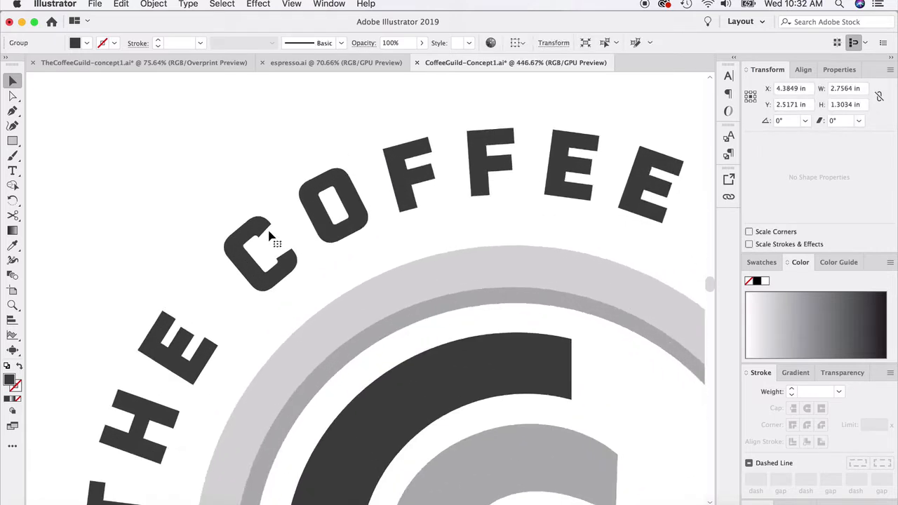
pyautogui.click(13, 97)
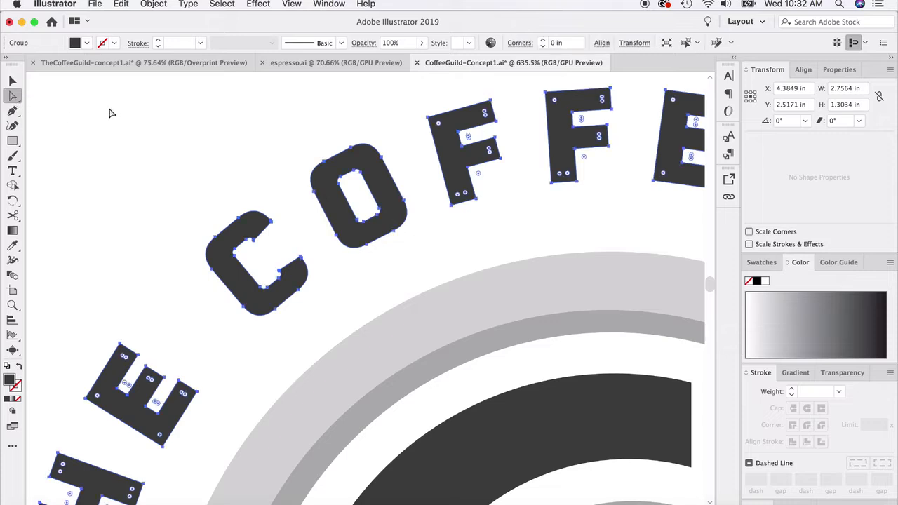
pyautogui.scroll(-3, 171, 401)
pyautogui.hscroll(-2, 170, 402)
pyautogui.scroll(-5, 171, 401)
pyautogui.hscroll(-3, 173, 397)
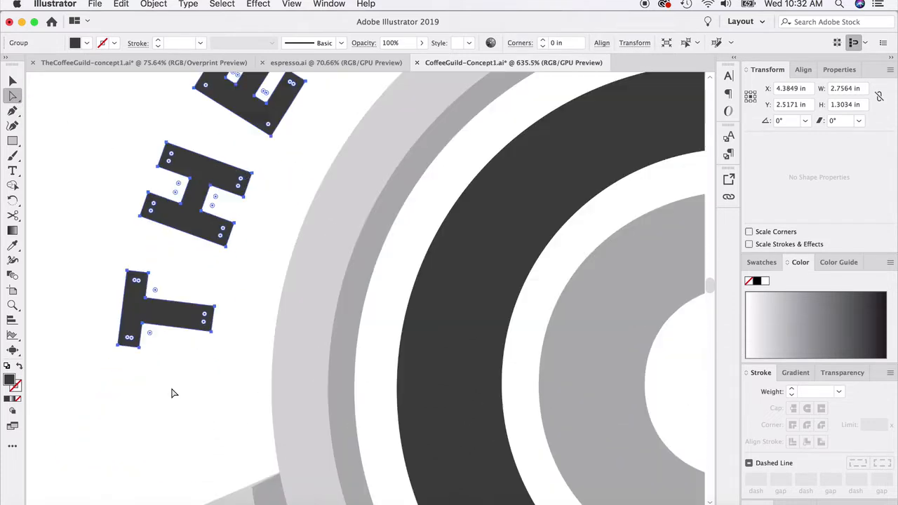
pyautogui.scroll(3, 173, 391)
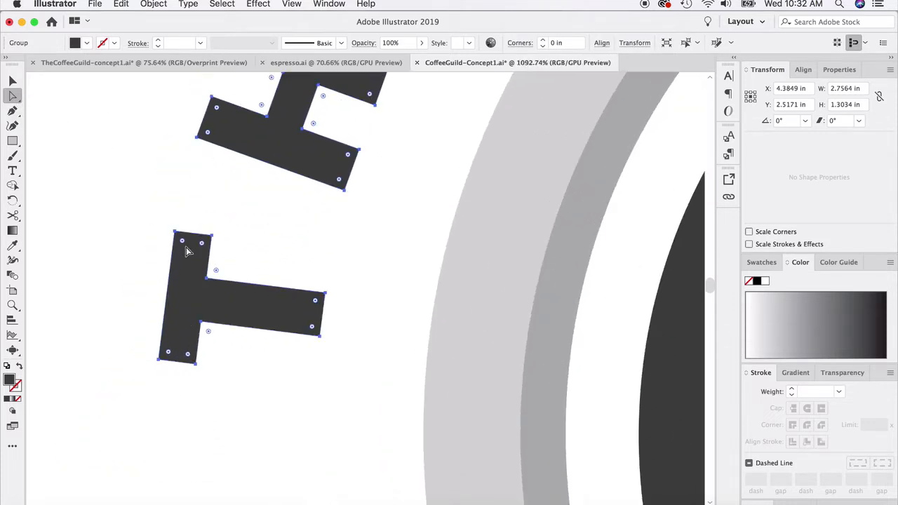
# Step: Try rounding all corners of the outlined lettering by about 0.01 in, and undo the rounding
pyautogui.click(183, 242)
pyautogui.moveTo(186, 246)
pyautogui.mouseDown()
pyautogui.moveTo(200, 273)
pyautogui.moveTo(176, 239)
pyautogui.moveTo(190, 250)
pyautogui.mouseUp()
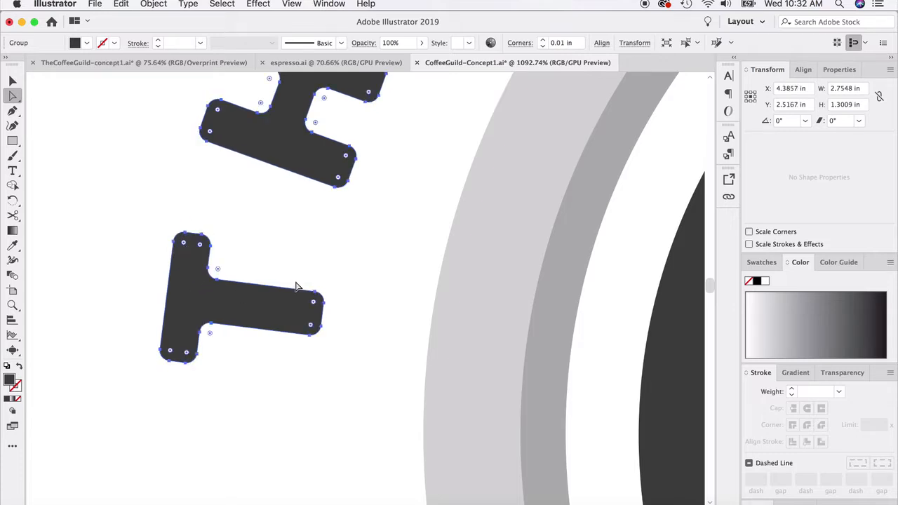
pyautogui.click(341, 254)
pyautogui.scroll(3, 336, 257)
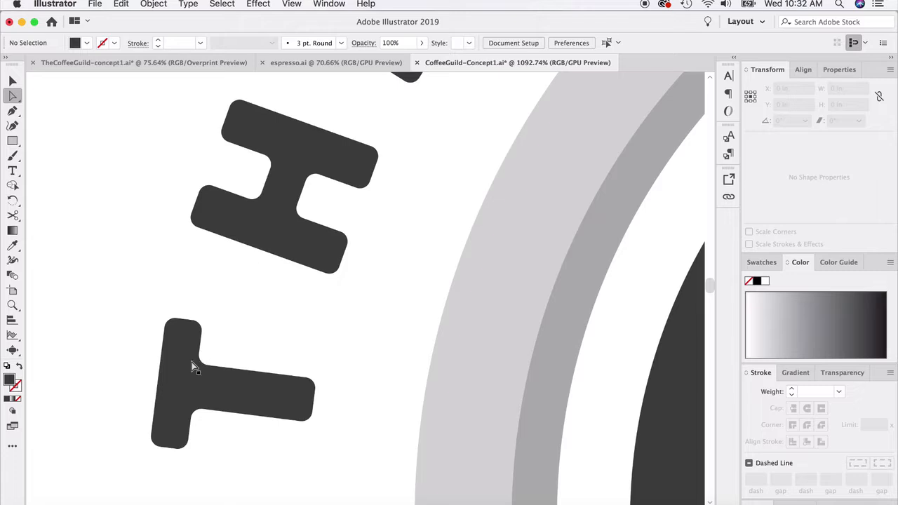
pyautogui.press('super+z')
# Step: Round all corners of the outlined lettering together by a very small radius and deselect it
pyautogui.scroll(5, 167, 371)
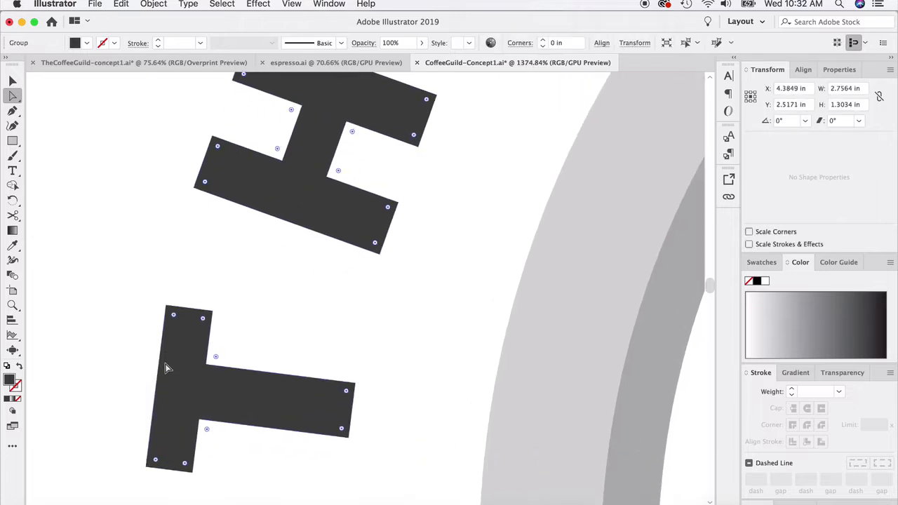
pyautogui.scroll(3, 185, 311)
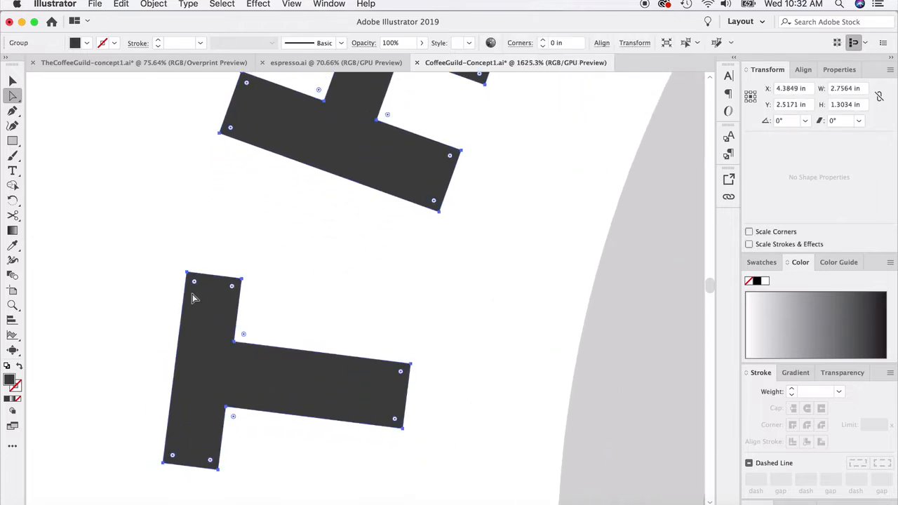
pyautogui.moveTo(194, 282)
pyautogui.mouseDown()
pyautogui.moveTo(202, 295)
pyautogui.moveTo(196, 284)
pyautogui.mouseUp()
pyautogui.click(136, 146)
pyautogui.scroll(-5, 204, 192)
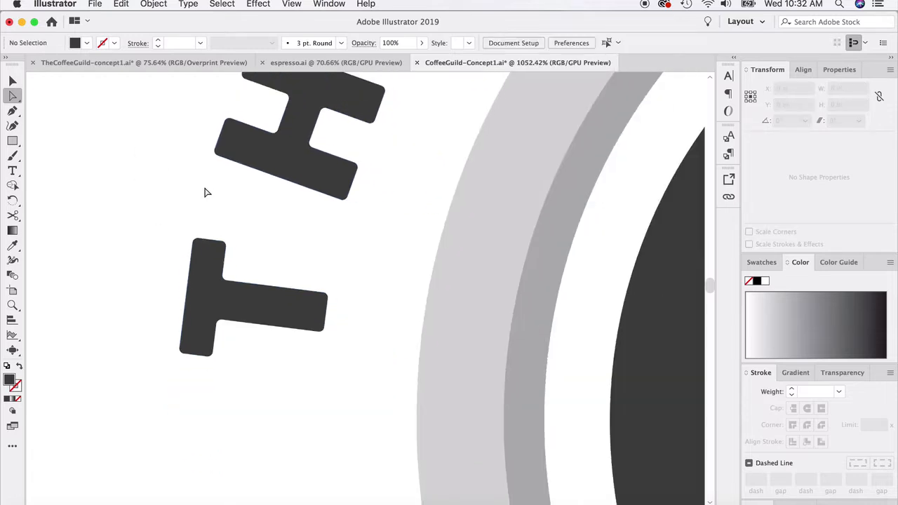
pyautogui.scroll(-5, 204, 192)
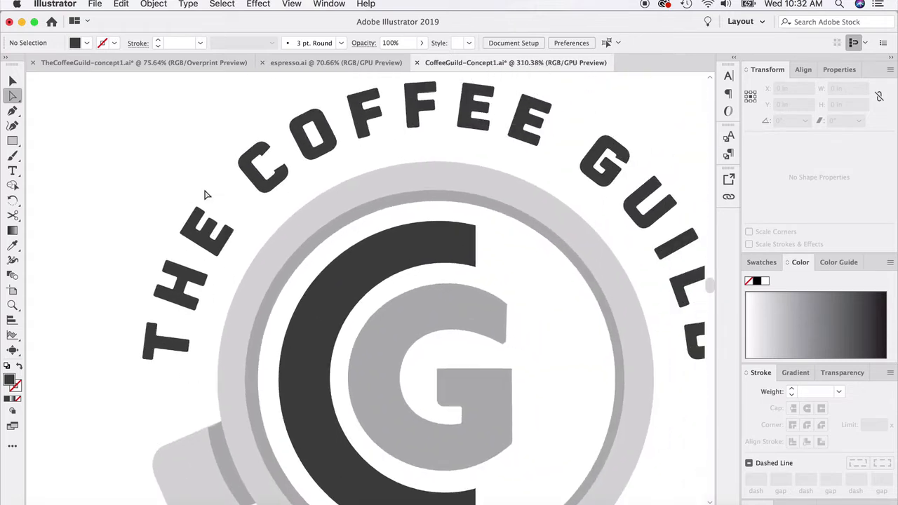
# Step: Examine the rounded lettering and the CG monogram inside the cup at different zoom levels
pyautogui.scroll(6, 258, 163)
pyautogui.click(298, 149)
pyautogui.scroll(-3, 299, 161)
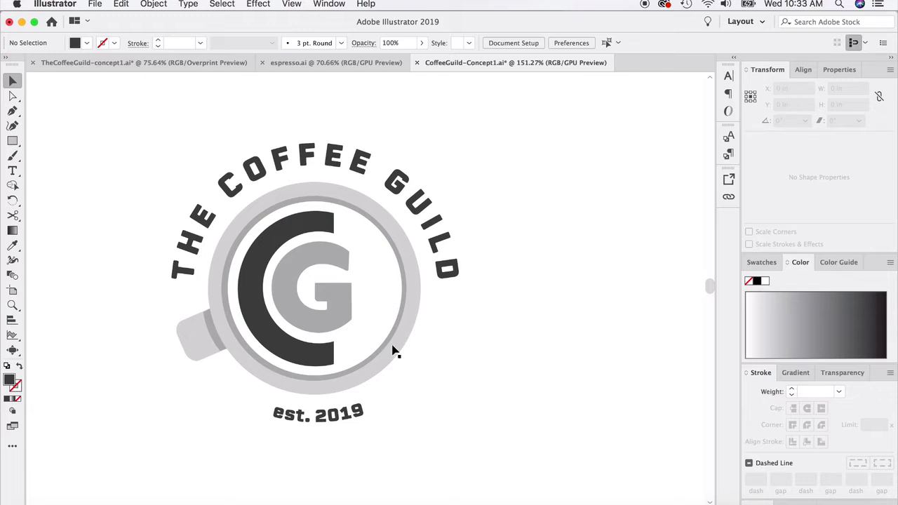
pyautogui.scroll(-2, 394, 348)
pyautogui.scroll(2, 335, 298)
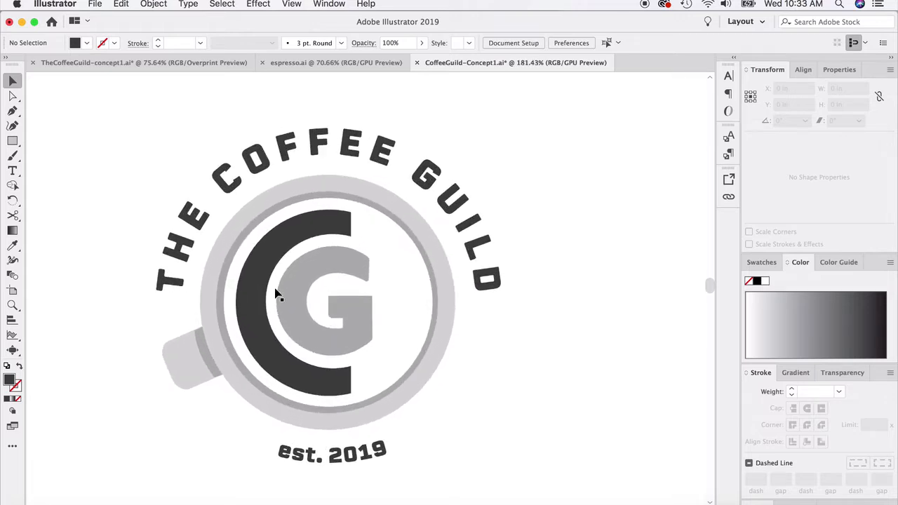
pyautogui.click(294, 299)
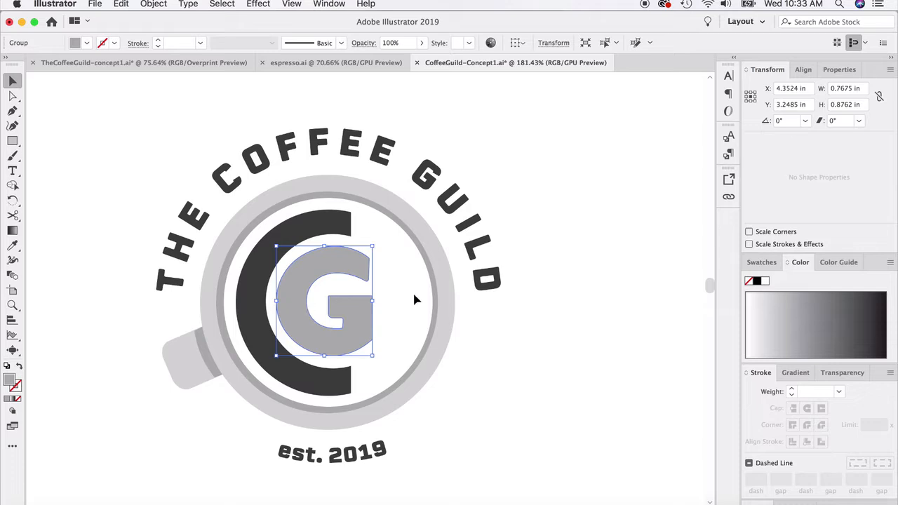
pyautogui.click(545, 331)
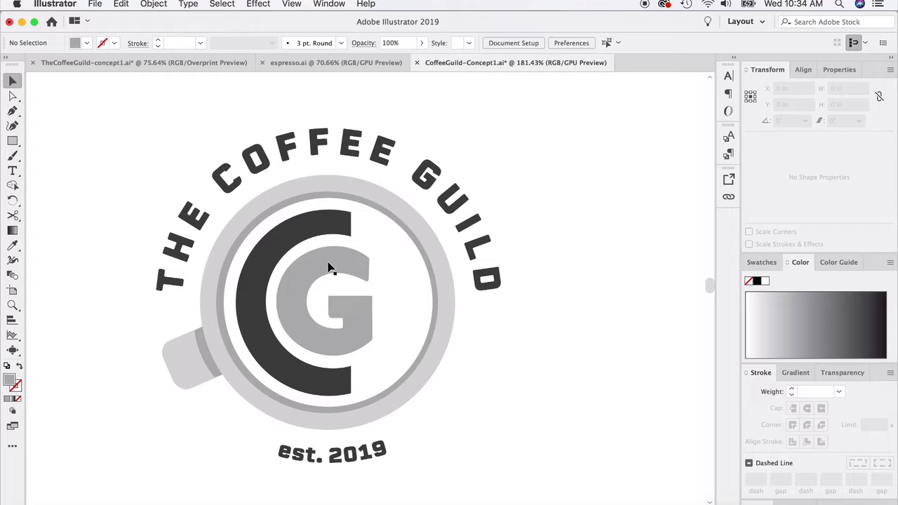
pyautogui.scroll(-4, 343, 317)
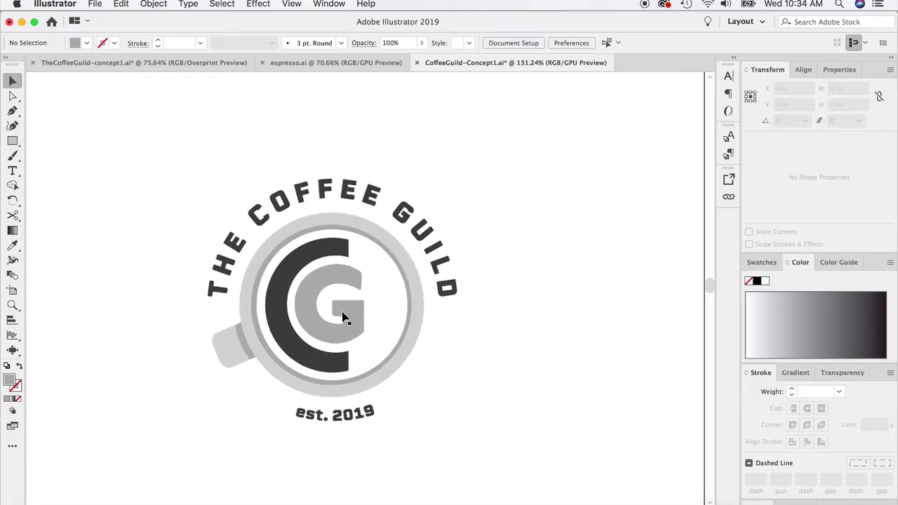
# Step: Duplicate the whole logo, place the copy below the original, and delete the G from the copy
pyautogui.scroll(-4, 343, 317)
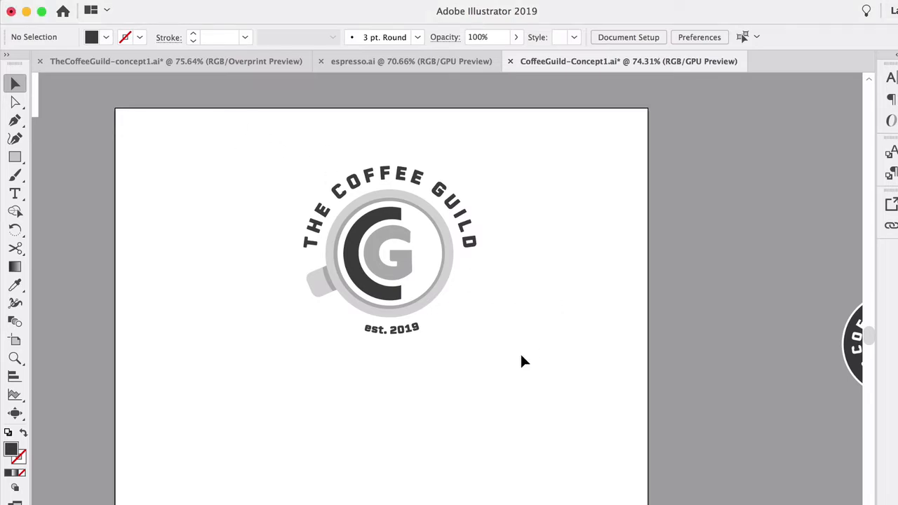
pyautogui.moveTo(519, 352); pyautogui.dragTo(255, 153)
pyautogui.press('super+c')
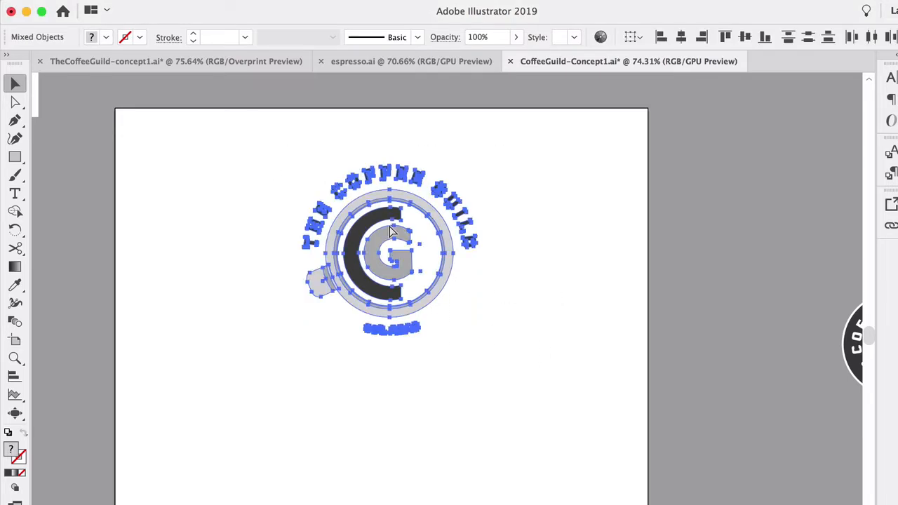
pyautogui.press('super+v')
pyautogui.scroll(-3, 461, 306)
pyautogui.moveTo(517, 218); pyautogui.dragTo(421, 372)
pyautogui.click(480, 380)
pyautogui.click(397, 381)
pyautogui.press('Delete')
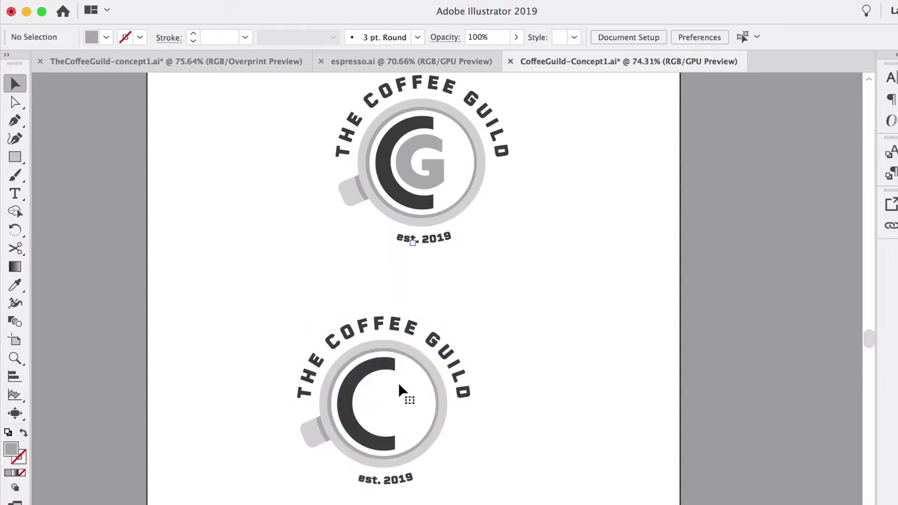
# Step: Offset the path of the copy's C outward by 0.06 in with miter joins
pyautogui.click(387, 378)
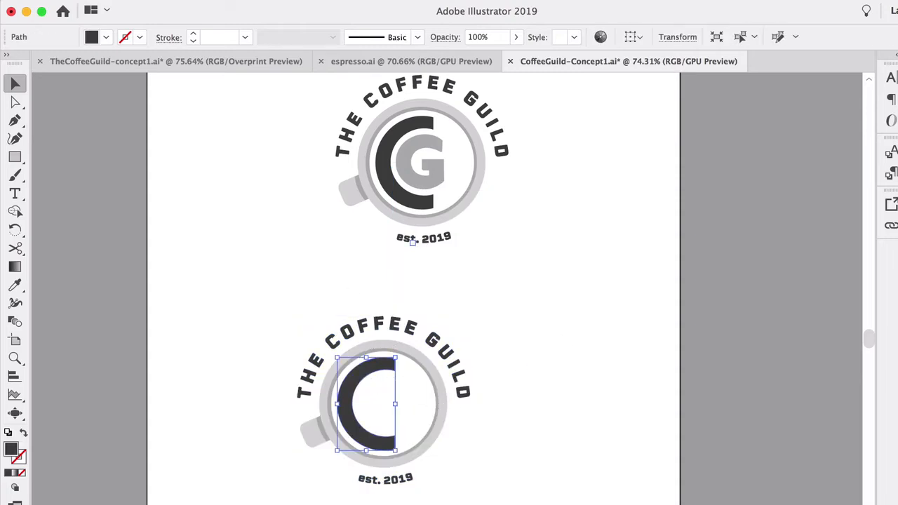
pyautogui.click(181, 1)
pyautogui.moveTo(249, 313)
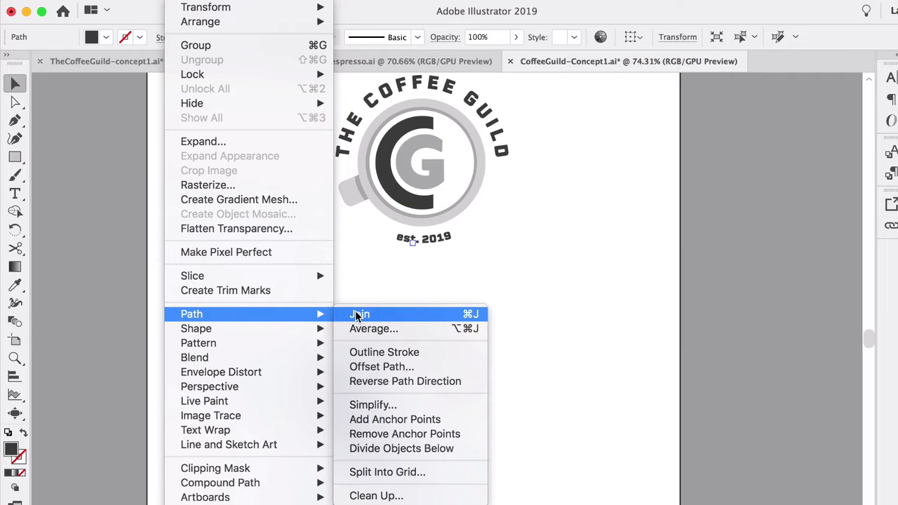
pyautogui.click(381, 366)
pyautogui.click(658, 395)
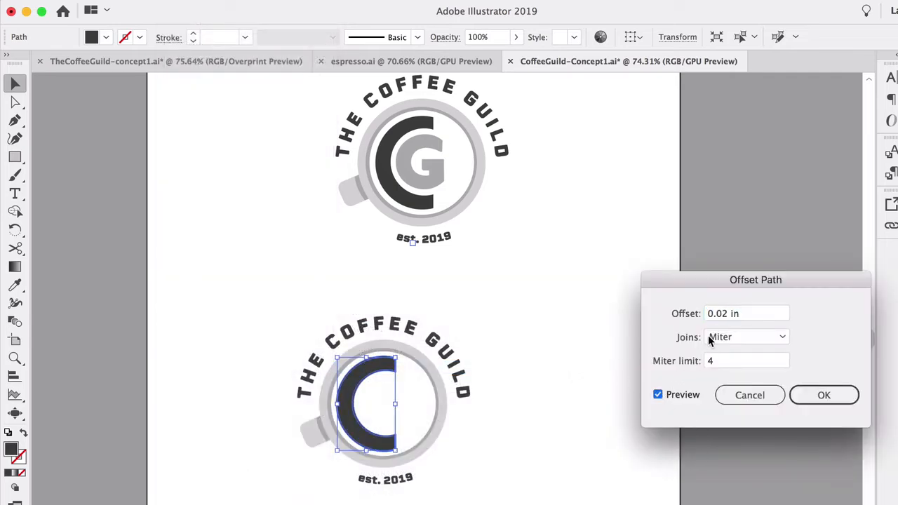
pyautogui.moveTo(726, 317); pyautogui.dragTo(722, 319)
pyautogui.write('6')
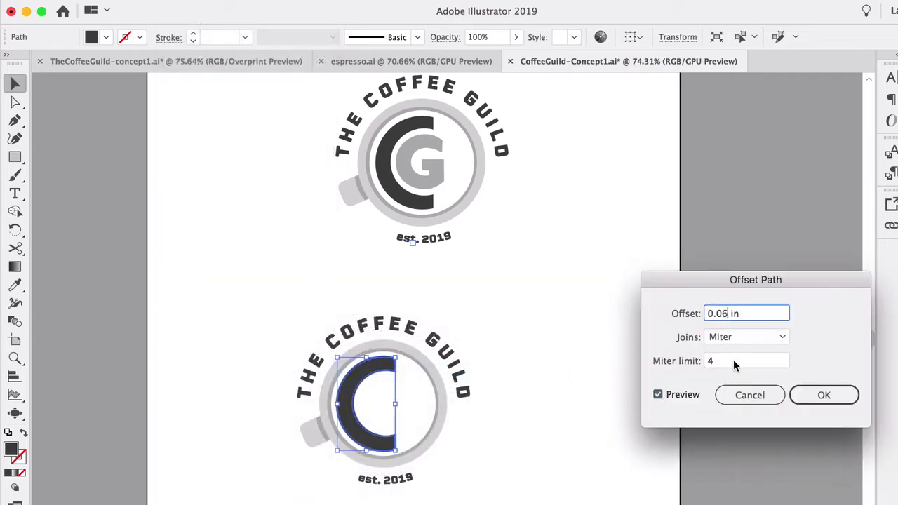
pyautogui.press('Tab')
pyautogui.press('Return')
# Step: Select the C together with its offset outline and scale both down slightly so they fit inside the cup's inner ring
pyautogui.click(381, 359)
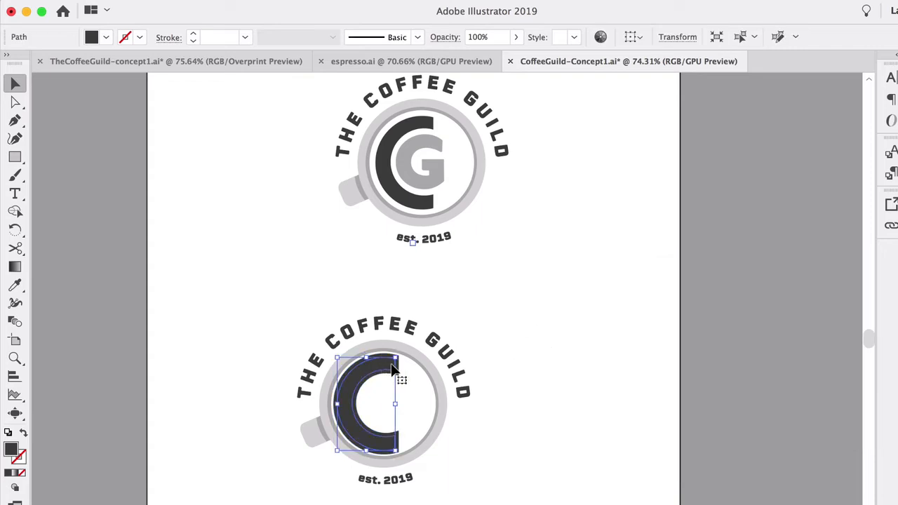
pyautogui.click(408, 364)
pyautogui.click(397, 359)
pyautogui.moveTo(400, 358); pyautogui.dragTo(372, 369)
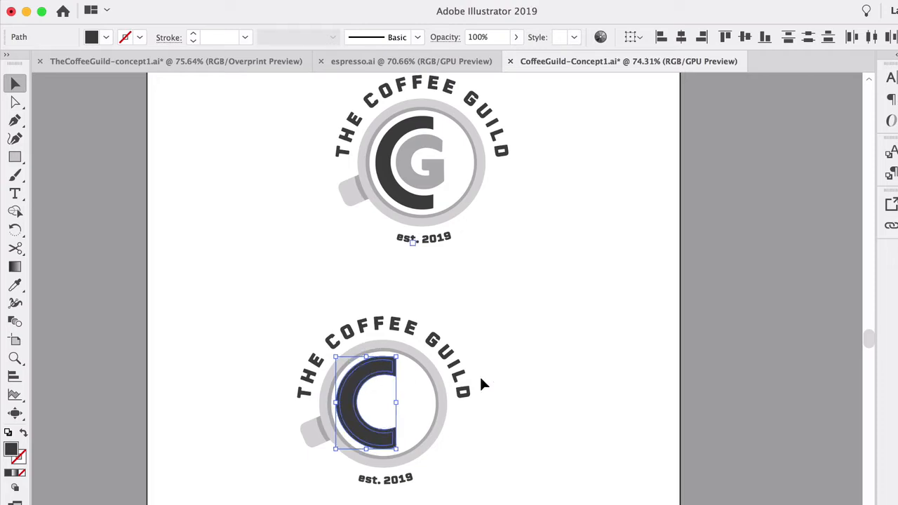
# Step: Draw a filled rectangle over the right side of the copied cup, from the C's open ends to beyond the cup's outer edge
pyautogui.click(543, 440)
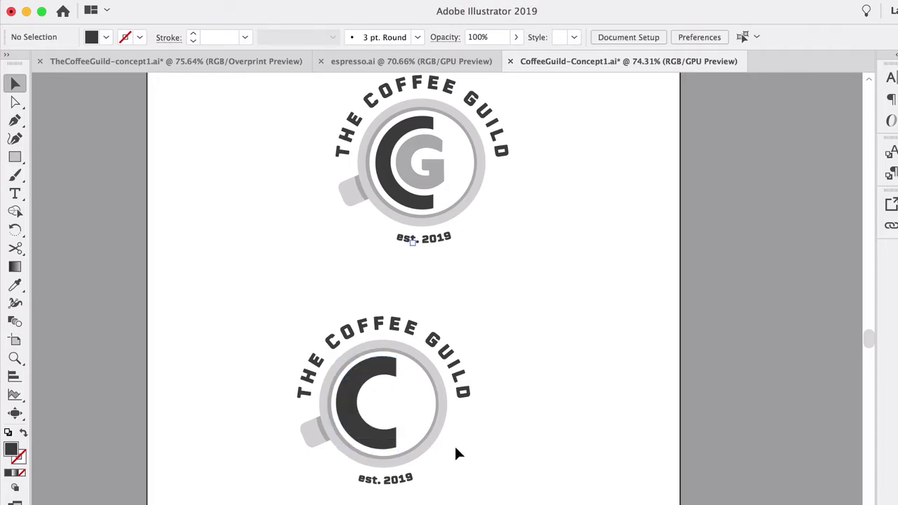
pyautogui.scroll(2, 411, 435)
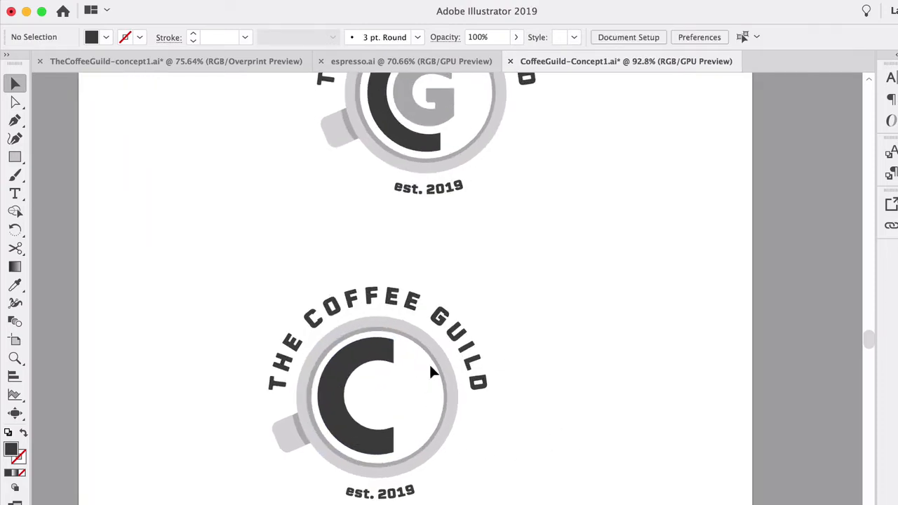
pyautogui.click(14, 156)
pyautogui.moveTo(443, 484); pyautogui.dragTo(393, 310)
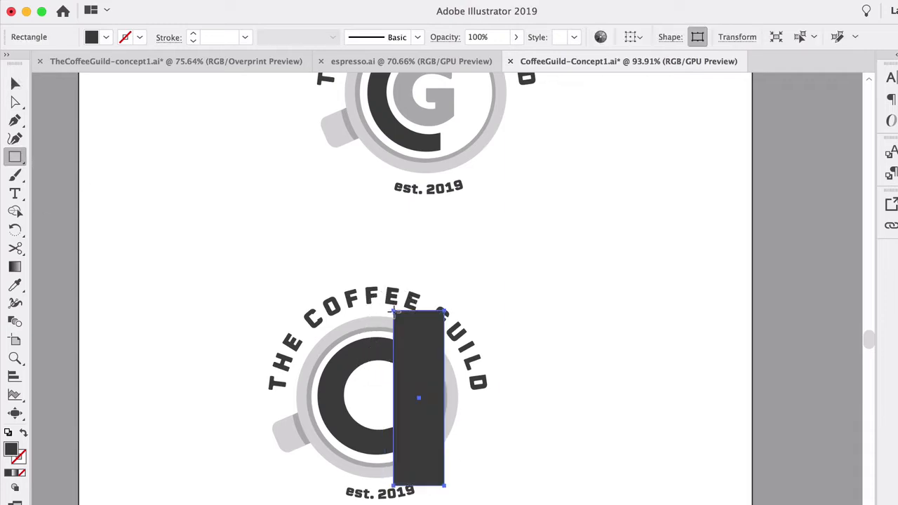
pyautogui.press('v')
pyautogui.moveTo(444, 398); pyautogui.dragTo(468, 398)
# Step: Remove the rectangle and the cup portions beneath it with the Shape Builder, cutting the copied cup off flush with the C
pyautogui.press('super+a')
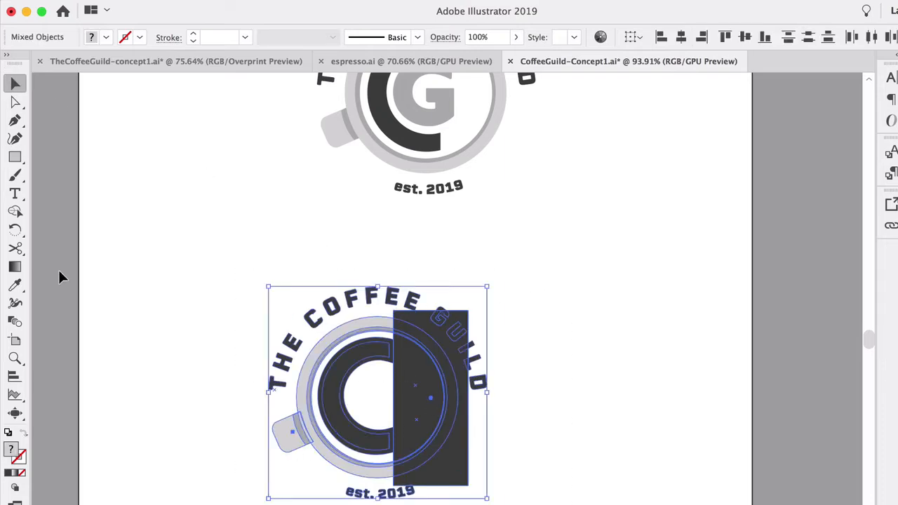
pyautogui.click(15, 210)
pyautogui.moveTo(415, 402)
pyautogui.mouseDown()
pyautogui.moveTo(414, 341)
pyautogui.moveTo(433, 436)
pyautogui.moveTo(451, 467)
pyautogui.moveTo(407, 411)
pyautogui.mouseUp()
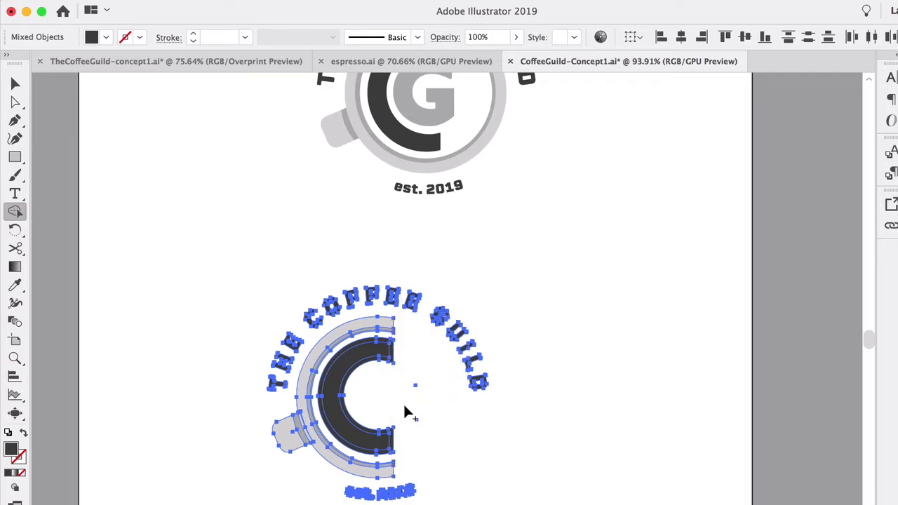
pyautogui.press('v')
pyautogui.click(146, 240)
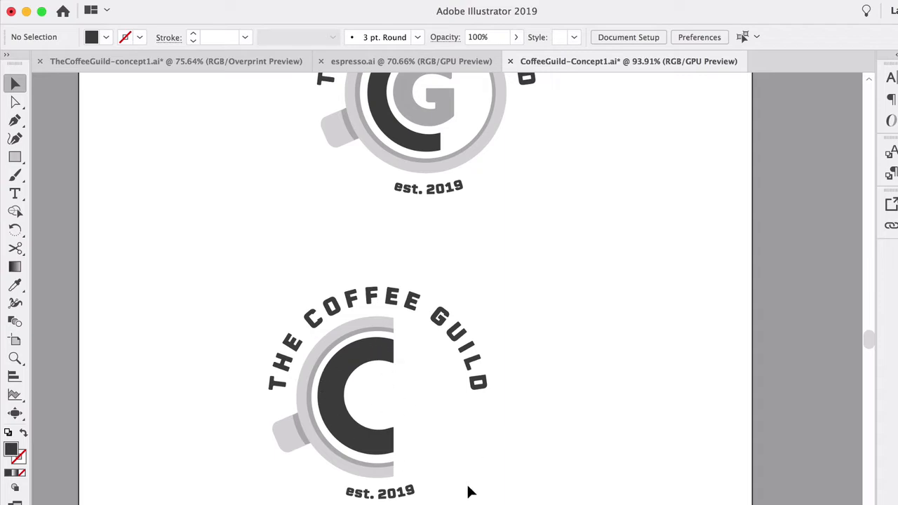
# Step: Delete the curved THE COFFEE GUILD lettering and the est. 2019 text from the copy
pyautogui.click(410, 303)
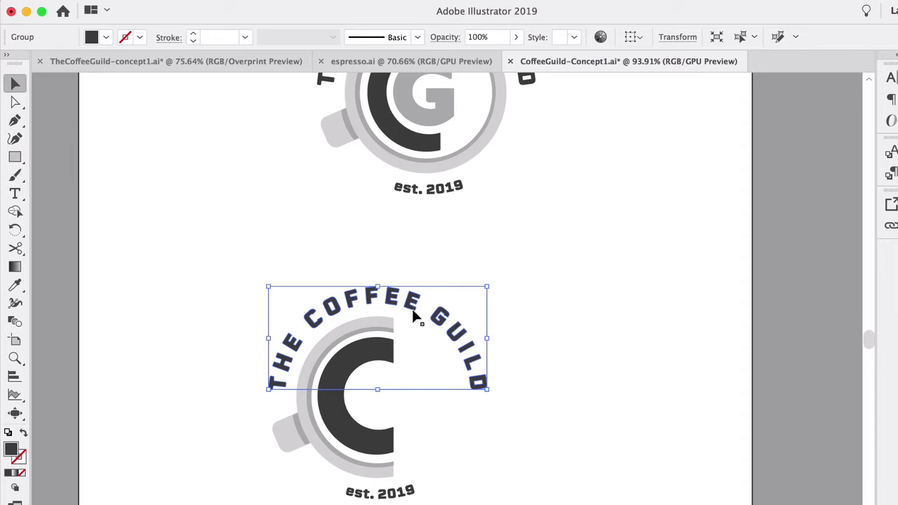
pyautogui.press('Delete')
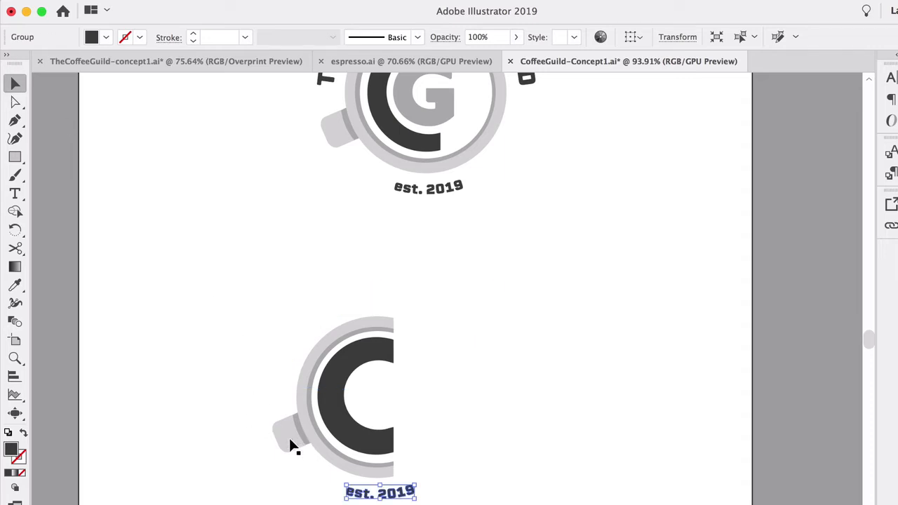
pyautogui.press('Delete')
pyautogui.click(15, 193)
pyautogui.click(4, 84)
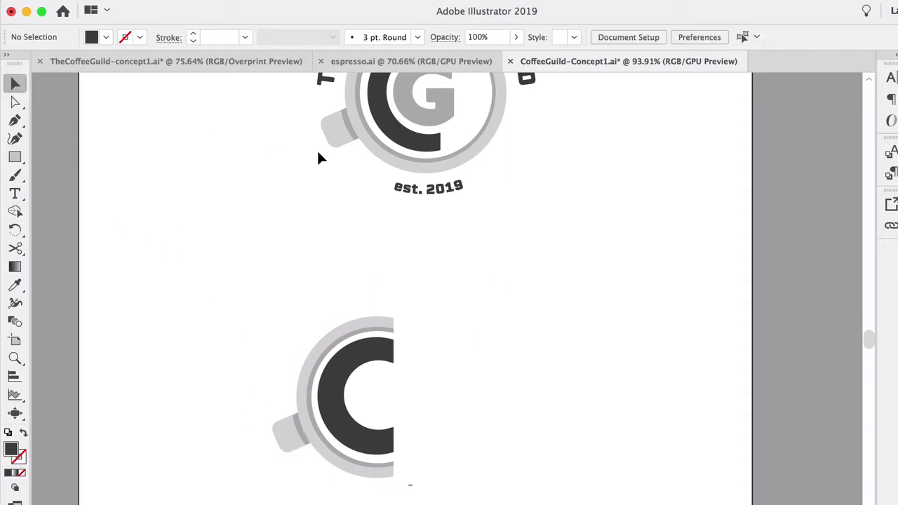
# Step: Copy all the text of the editable curved THE COFFEE GUILD type kept outside the artboard
pyautogui.scroll(5, 431, 187)
pyautogui.click(459, 184)
pyautogui.scroll(10, 477, 185)
pyautogui.hscroll(6, 477, 185)
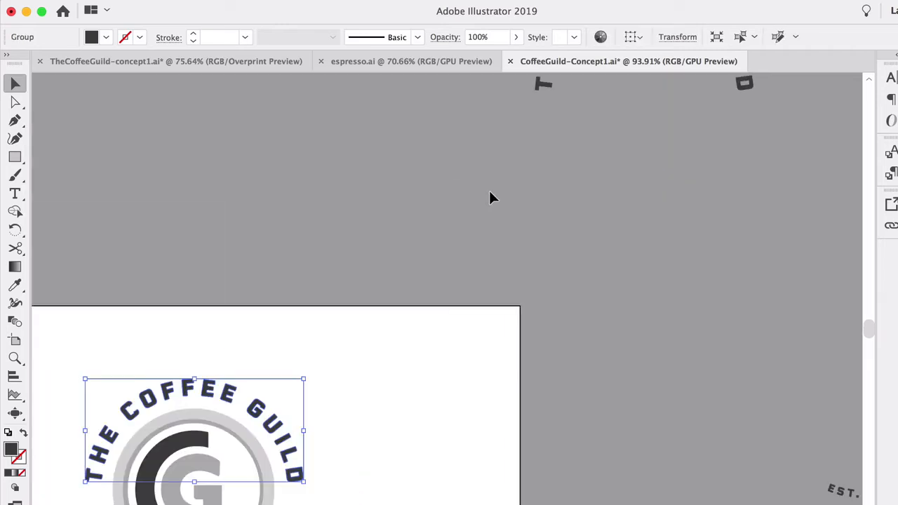
pyautogui.click(524, 113)
pyautogui.doubleClick(522, 112)
pyautogui.press('super+a')
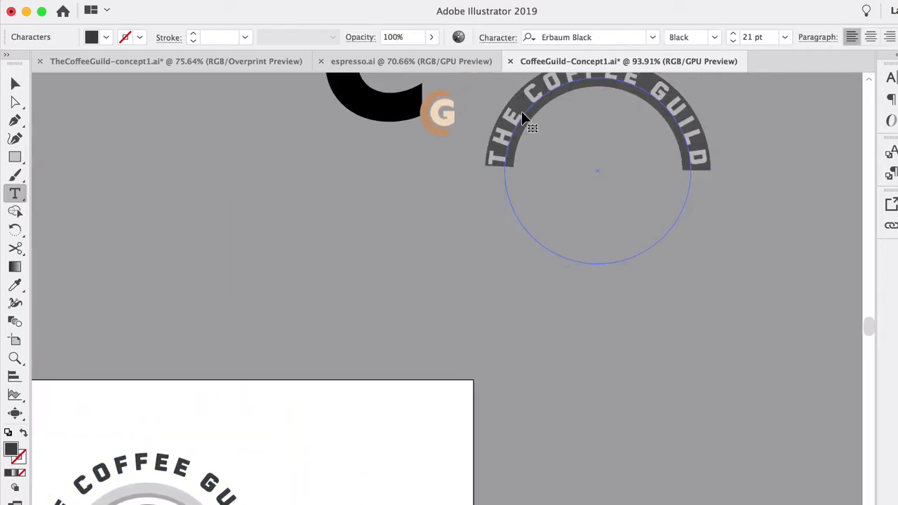
pyautogui.press('super+c')
# Step: Paste THE COFFEE GUILD as a straight line of text and place it beside the cut edge of the half cup
pyautogui.scroll(-10, 447, 349)
pyautogui.hscroll(-5, 446, 349)
pyautogui.scroll(-5, 447, 349)
pyautogui.hscroll(-2, 447, 349)
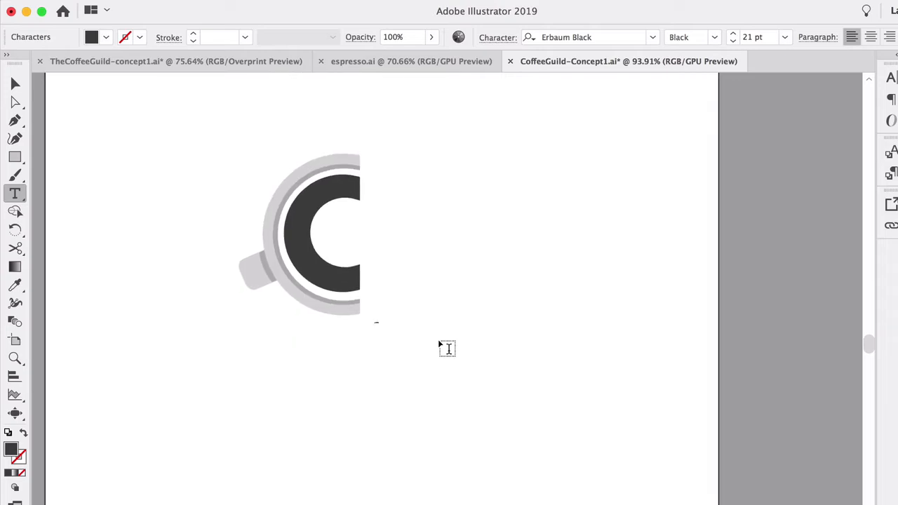
pyautogui.click(15, 84)
pyautogui.press('t')
pyautogui.click(94, 186)
pyautogui.press('super+v')
pyautogui.click(15, 83)
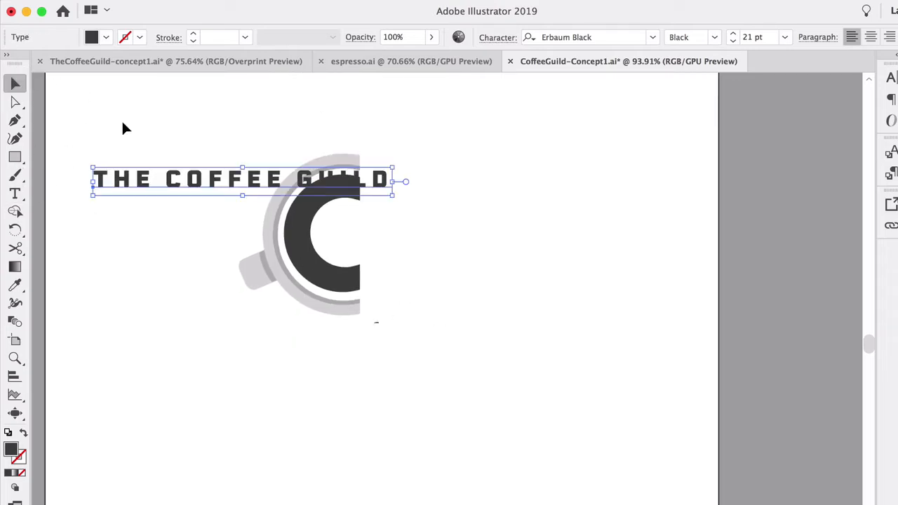
pyautogui.moveTo(188, 185); pyautogui.dragTo(708, 252)
# Step: Split COFFEE GUILD off from the pasted text and place it as its own line directly below THE
pyautogui.doubleClick(459, 245)
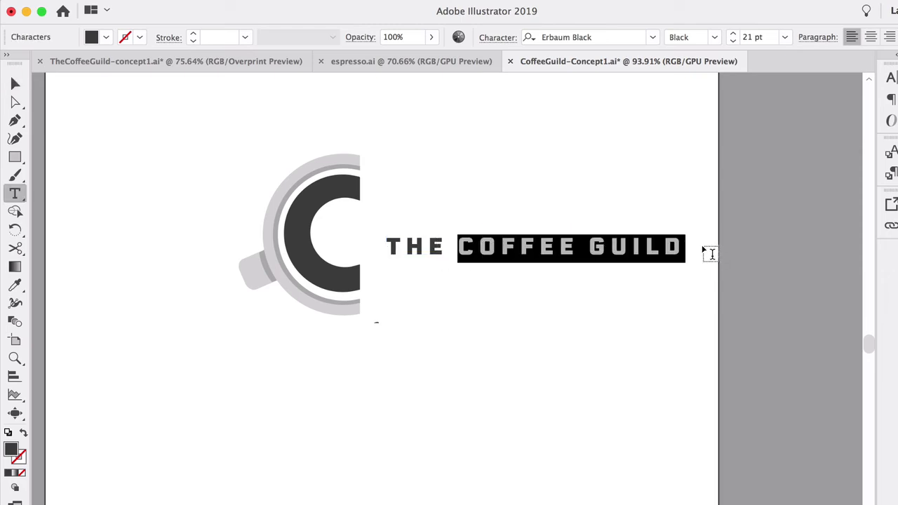
pyautogui.press('BackSpace')
pyautogui.click(15, 83)
pyautogui.click(15, 193)
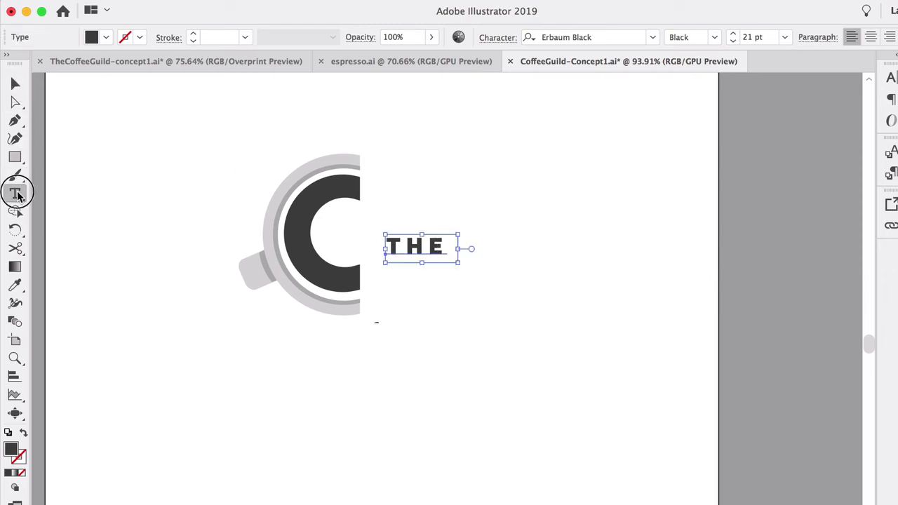
pyautogui.click(103, 180)
pyautogui.press('super+v')
pyautogui.click(15, 84)
pyautogui.moveTo(149, 169); pyautogui.dragTo(411, 204)
# Step: Split GUILD off into a separate text object and place it left-aligned below COFFEE
pyautogui.doubleClick(483, 232)
pyautogui.moveTo(505, 231); pyautogui.dragTo(629, 245)
pyautogui.press('super+x')
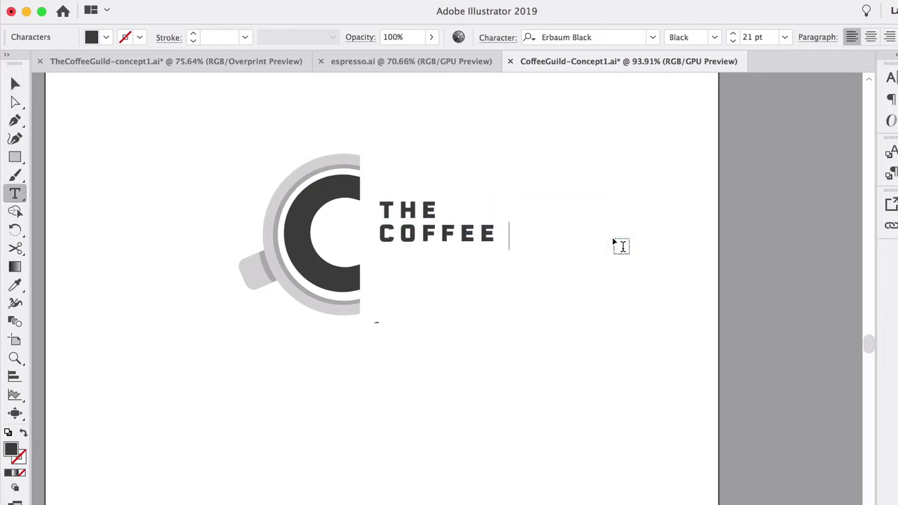
pyautogui.click(15, 84)
pyautogui.click(15, 194)
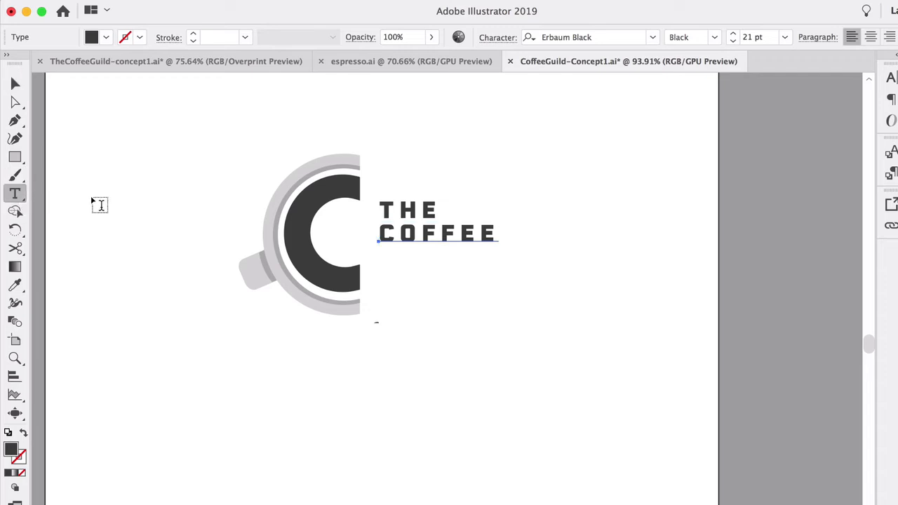
pyautogui.click(92, 196)
pyautogui.press('super+v')
pyautogui.click(15, 84)
pyautogui.click(149, 190)
pyautogui.moveTo(149, 191); pyautogui.dragTo(436, 258)
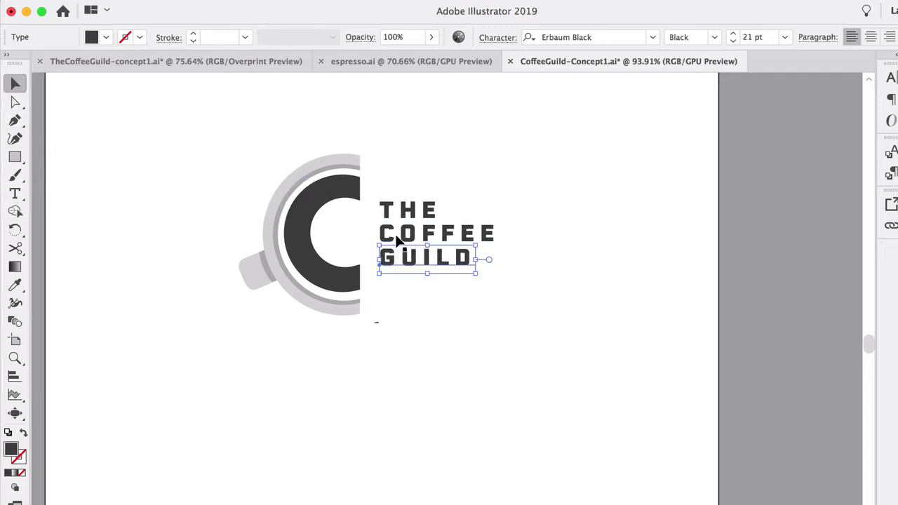
# Step: Scale THE down to 13.66 pt and keep it left-aligned just above COFFEE
pyautogui.click(417, 211)
pyautogui.moveTo(452, 198); pyautogui.dragTo(427, 207)
pyautogui.click(447, 178)
pyautogui.click(411, 213)
# Step: Enlarge the COFFEE and GUILD lines together to 31.47 pt
pyautogui.scroll(3, 323, 203)
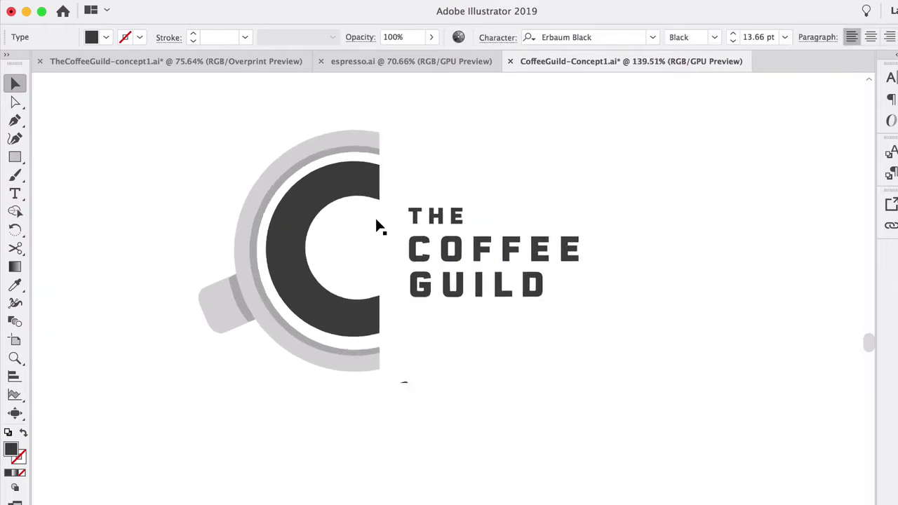
pyautogui.hscroll(2, 409, 232)
pyautogui.click(484, 281)
pyautogui.keyDown('shift'); pyautogui.click(467, 319); pyautogui.keyUp('shift')
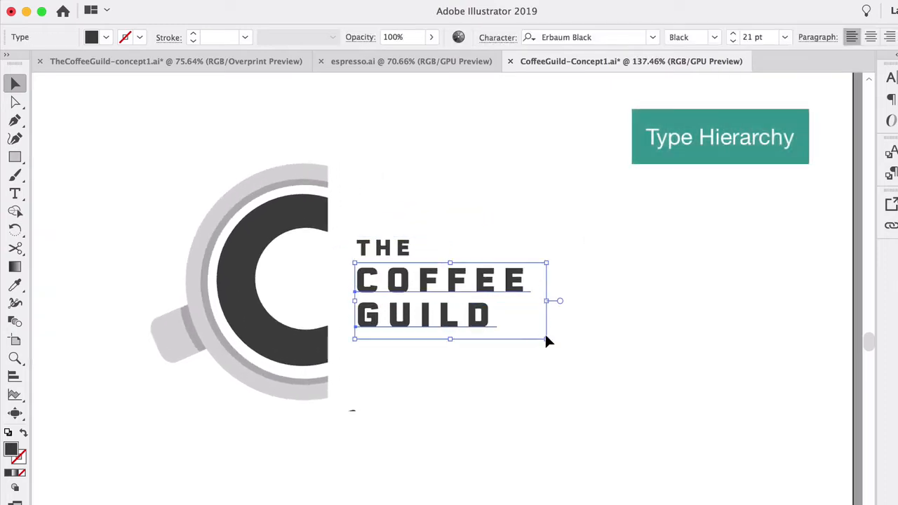
pyautogui.moveTo(547, 338); pyautogui.dragTo(645, 372)
# Step: Move GUILD and THE closer to COFFEE to even out the spacing between the stacked lines
pyautogui.click(531, 357)
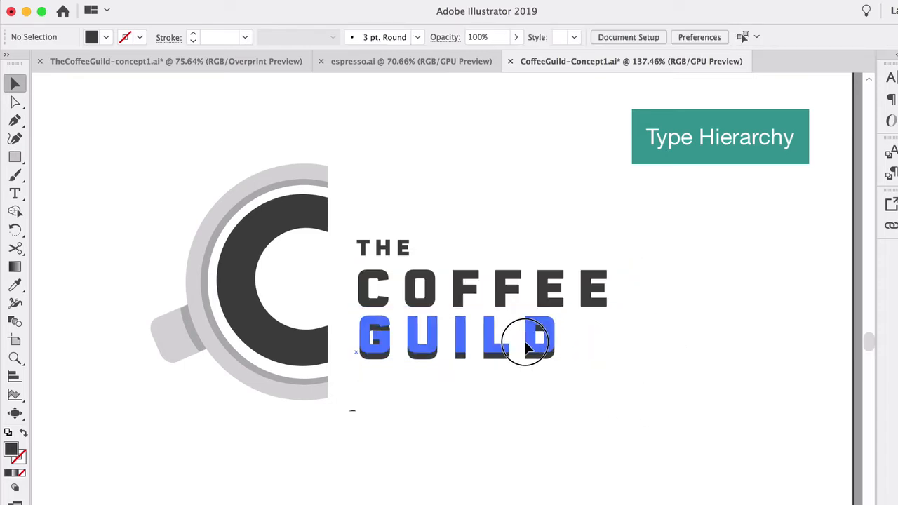
pyautogui.click(525, 344)
pyautogui.click(396, 250)
pyautogui.click(530, 203)
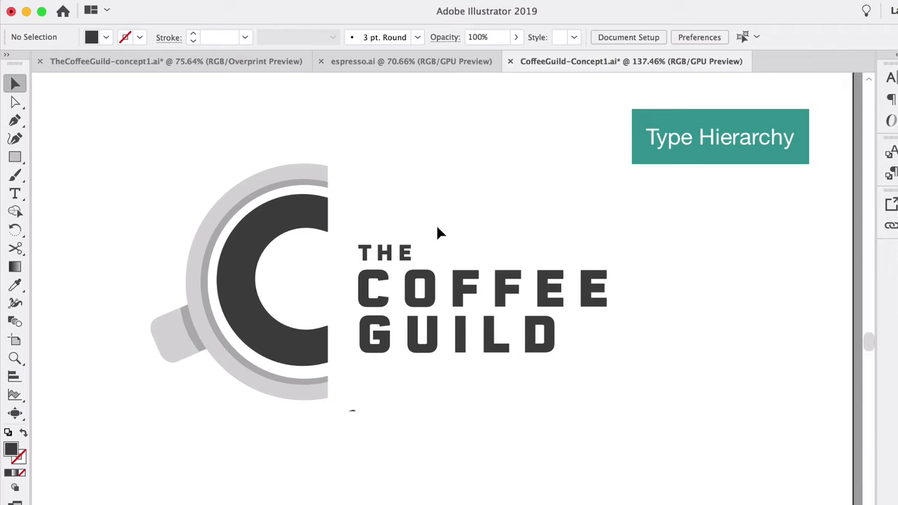
# Step: Set the tracking of the COFFEE and GUILD lines to 10
pyautogui.click(469, 342)
pyautogui.click(493, 201)
pyautogui.click(520, 320)
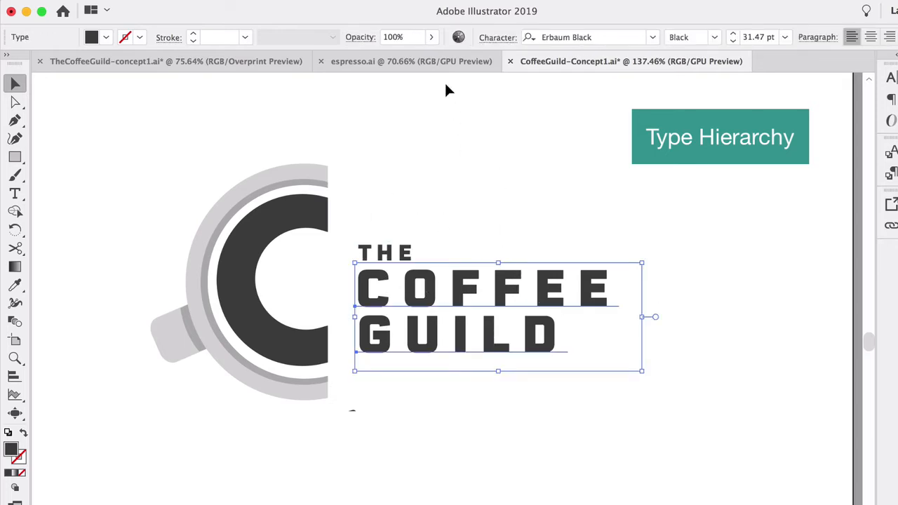
pyautogui.click(497, 36)
pyautogui.click(504, 128)
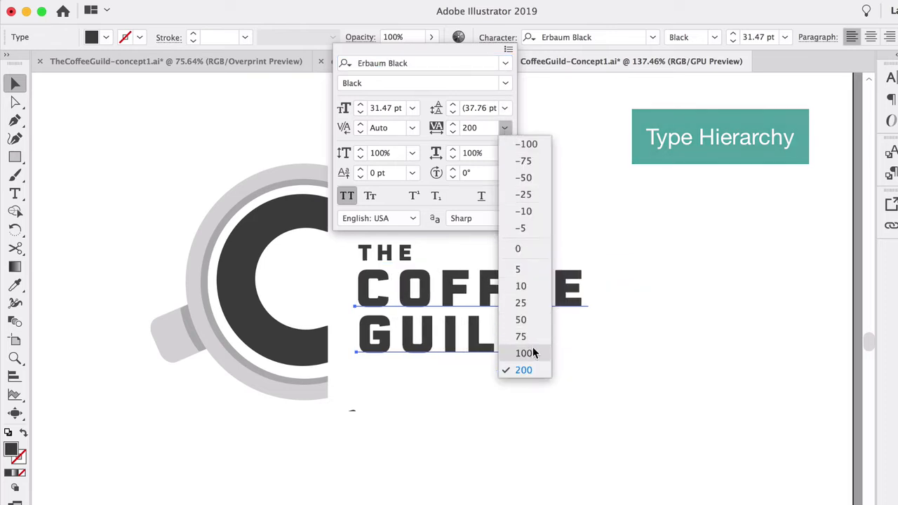
pyautogui.click(520, 285)
pyautogui.click(679, 270)
# Step: Scale up the three text lines together, bringing COFFEE to 36.81 pt, and center the stack vertically beside the half cup
pyautogui.click(446, 252)
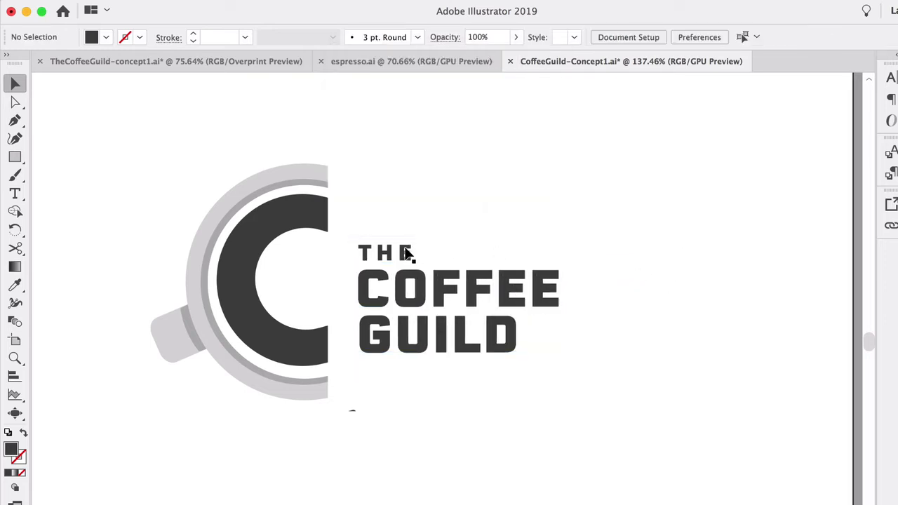
pyautogui.moveTo(461, 336)
pyautogui.mouseDown()
pyautogui.moveTo(469, 321)
pyautogui.moveTo(470, 329)
pyautogui.mouseUp()
pyautogui.moveTo(580, 226)
pyautogui.mouseDown()
pyautogui.moveTo(616, 204)
pyautogui.moveTo(581, 237)
pyautogui.mouseUp()
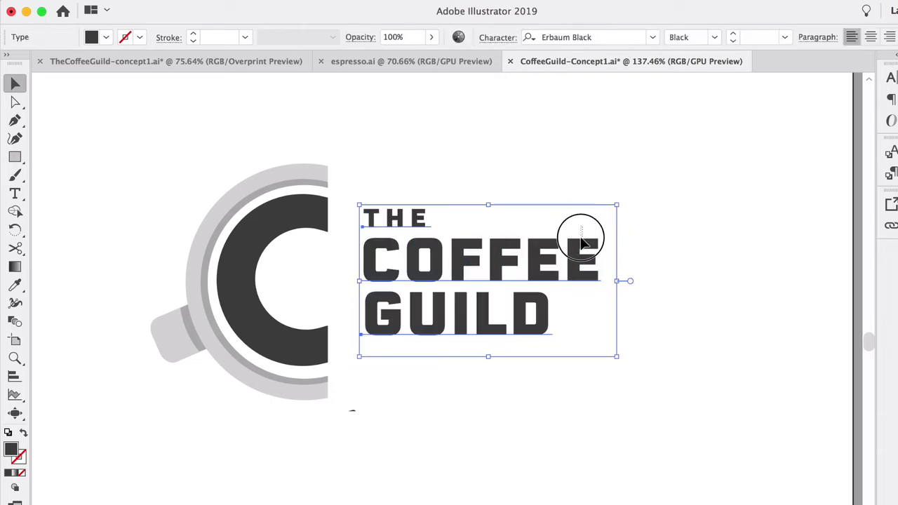
pyautogui.moveTo(465, 333); pyautogui.dragTo(466, 329)
pyautogui.click(622, 305)
# Step: Examine the half-cup C mark and the stacked lettering at different zoom levels and against the original logo
pyautogui.scroll(-2, 621, 304)
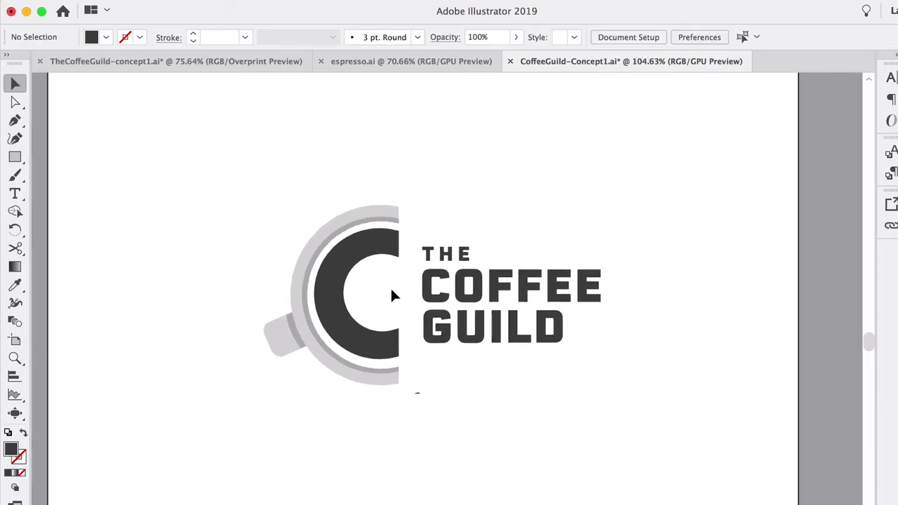
pyautogui.scroll(2, 371, 310)
pyautogui.click(334, 258)
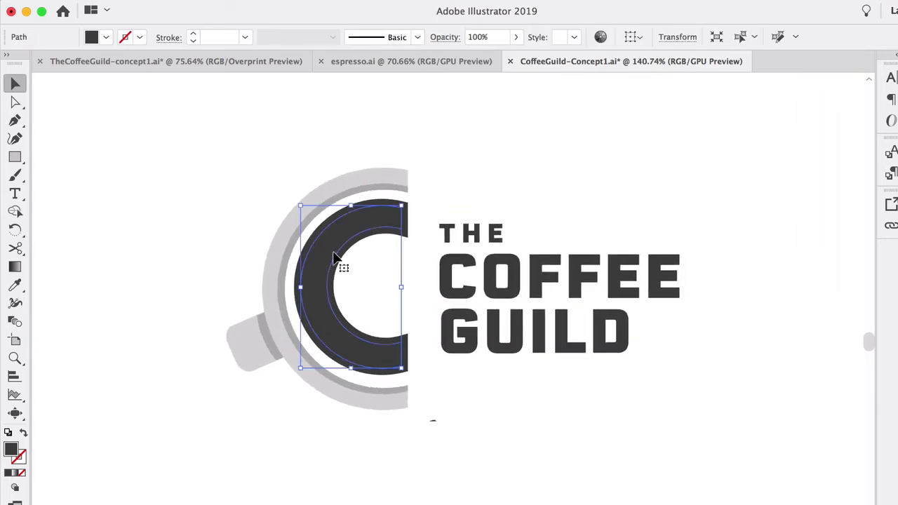
pyautogui.scroll(-1, 460, 378)
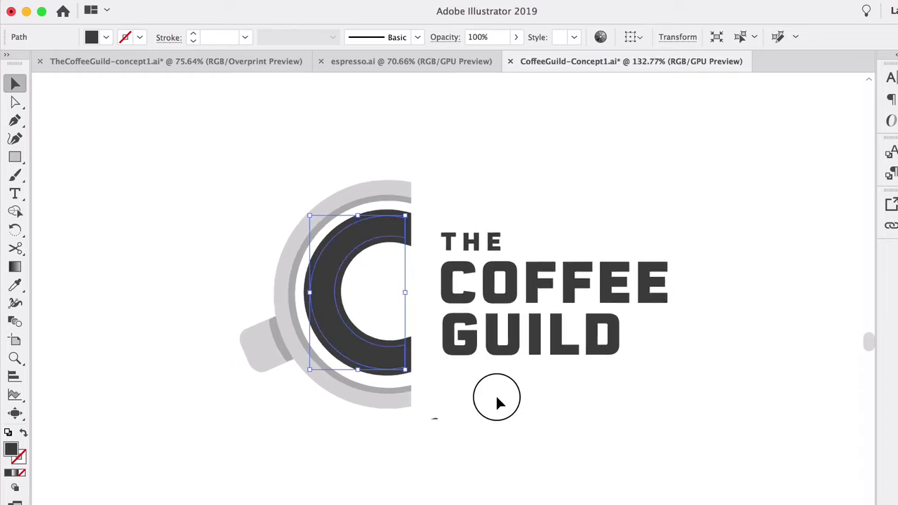
pyautogui.click(496, 401)
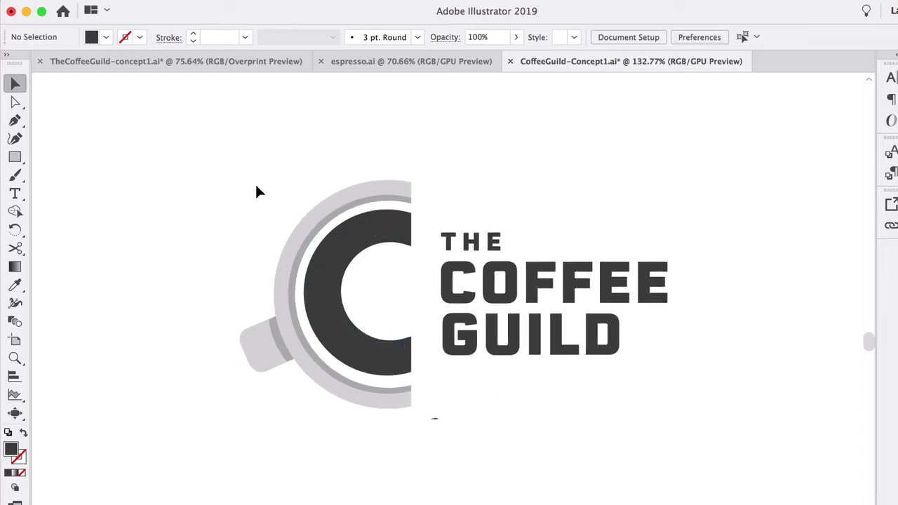
pyautogui.scroll(-2, 255, 181)
pyautogui.scroll(2, 325, 261)
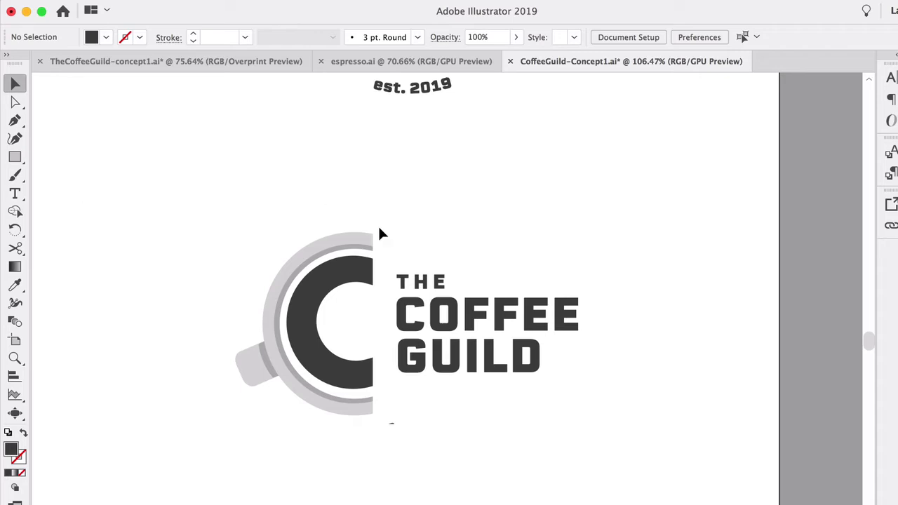
pyautogui.scroll(5, 378, 233)
pyautogui.scroll(-3, 350, 457)
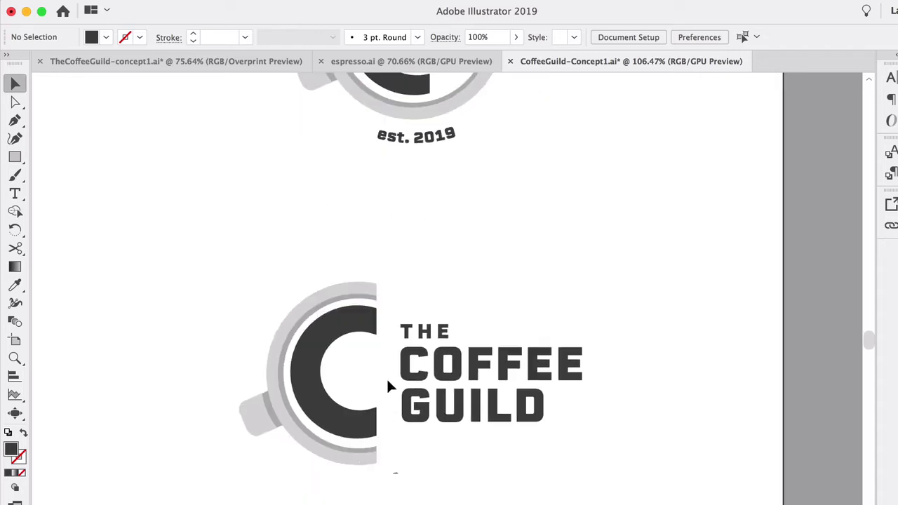
pyautogui.scroll(-3, 280, 287)
pyautogui.hscroll(2, 280, 288)
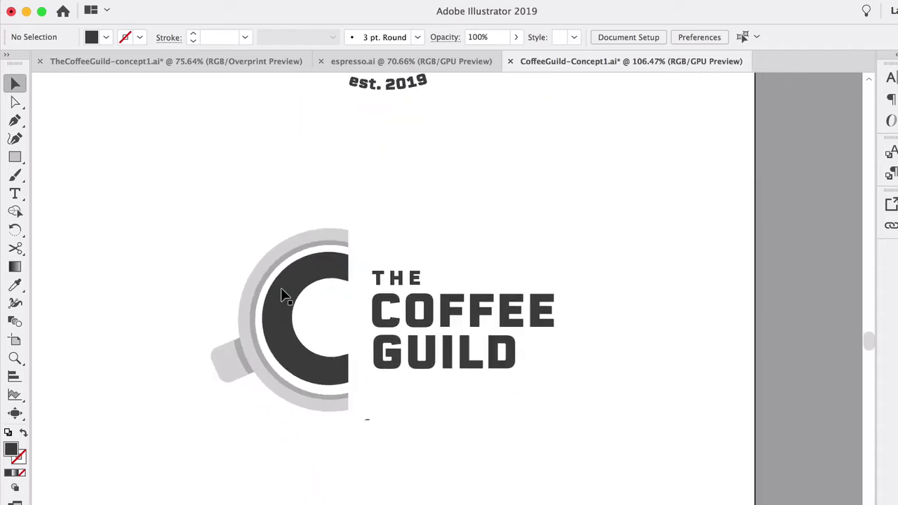
# Step: Try the Alfa Slab One Regular font on the stacked COFFEE and GUILD lines
pyautogui.click(395, 314)
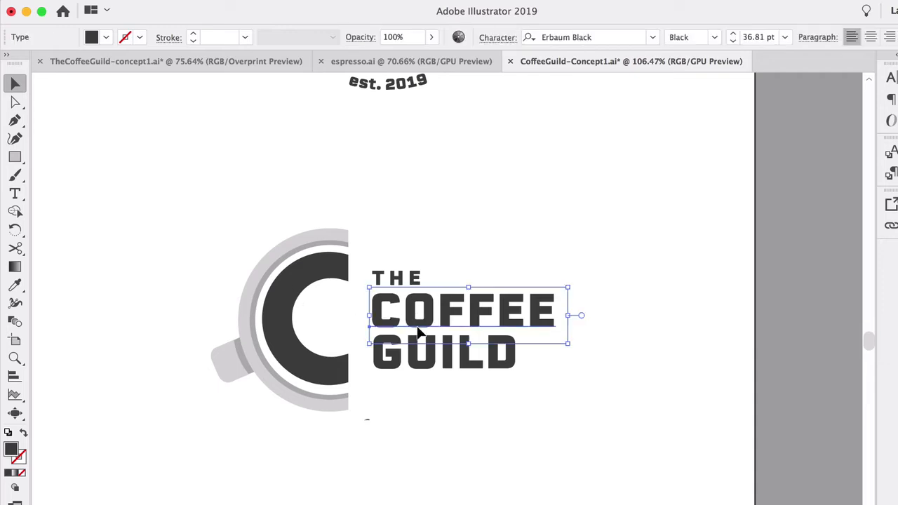
pyautogui.click(653, 38)
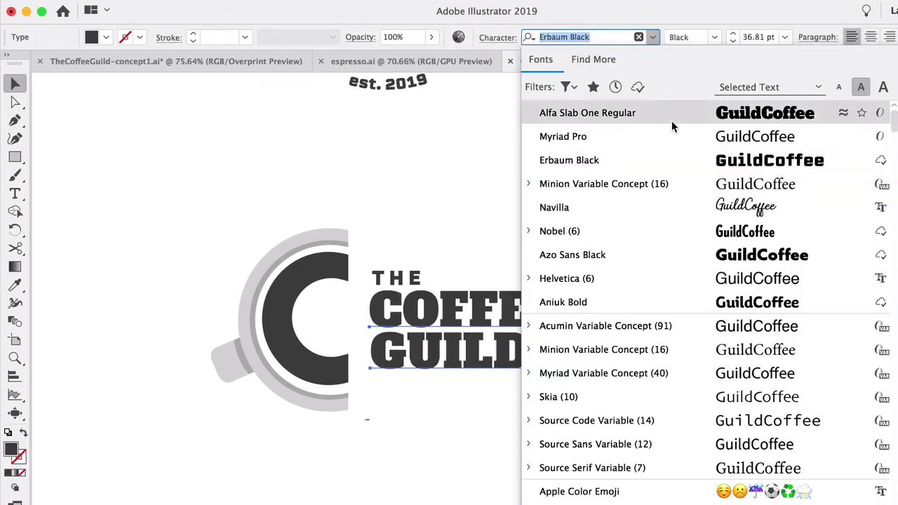
pyautogui.click(681, 114)
pyautogui.click(624, 226)
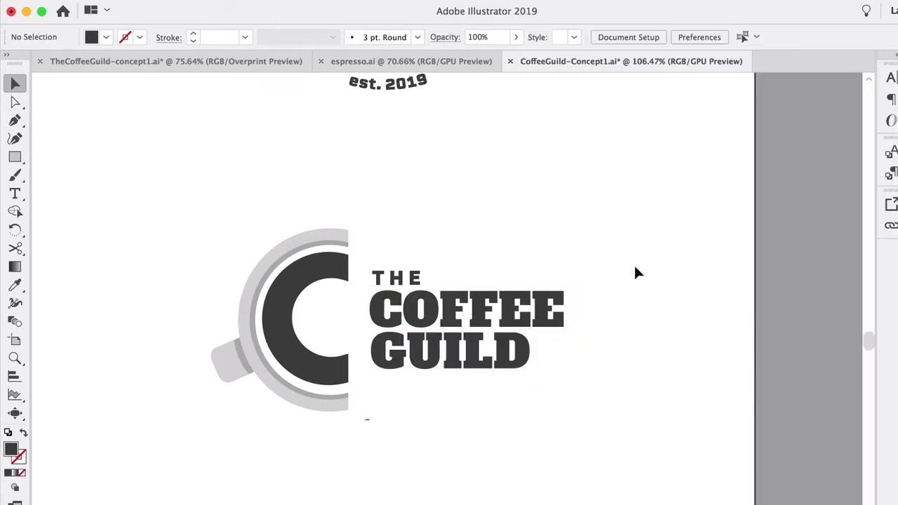
# Step: Undo the font change on the COFFEE and GUILD lines and clear the selection
pyautogui.hscroll(-1, 633, 266)
pyautogui.click(473, 374)
pyautogui.doubleClick(470, 370)
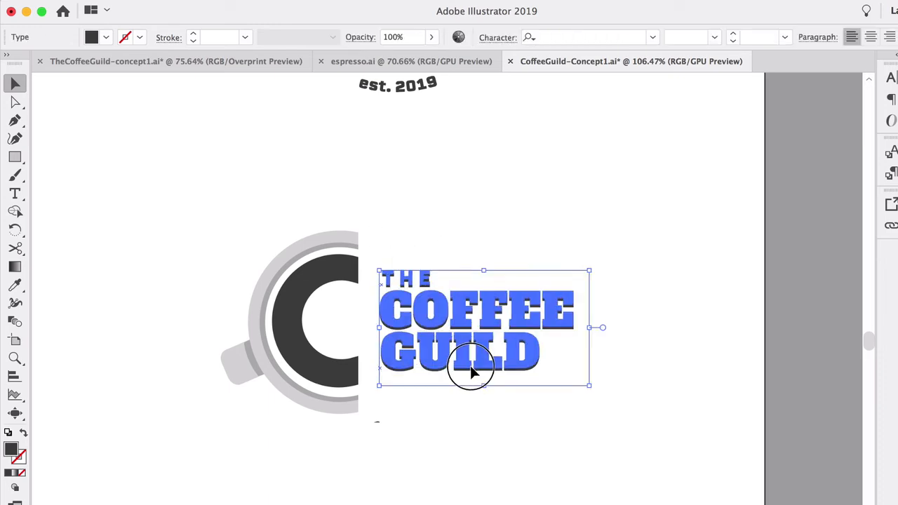
pyautogui.click(552, 435)
pyautogui.press('super+z')
pyautogui.press('super+z')
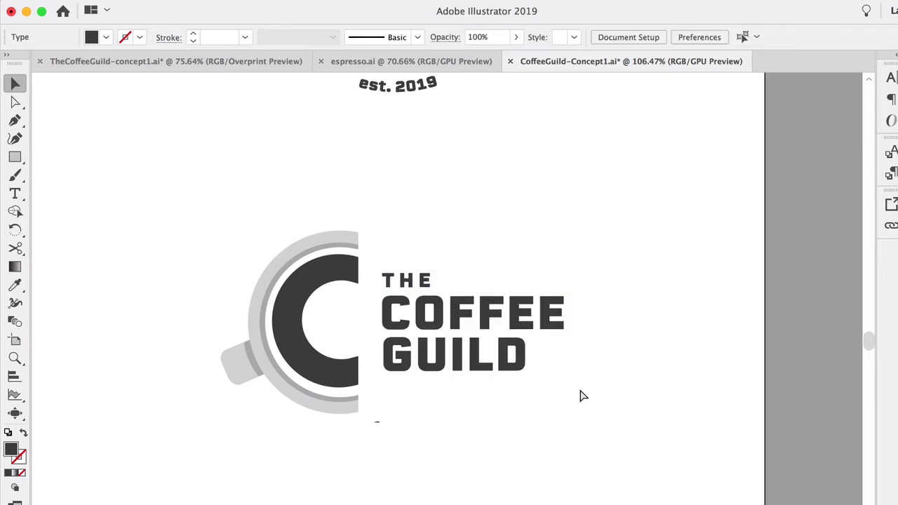
pyautogui.moveTo(557, 379); pyautogui.dragTo(517, 322)
pyautogui.press('shift+super+a')
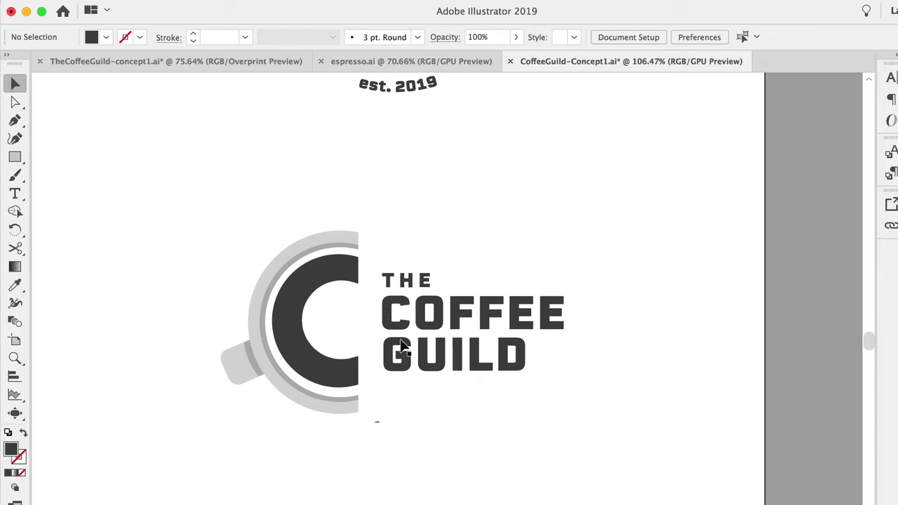
# Step: Move the half-cup mark with its stacked lettering off the artboard onto the gray pasteboard
pyautogui.scroll(1, 404, 344)
pyautogui.hscroll(-1, 390, 341)
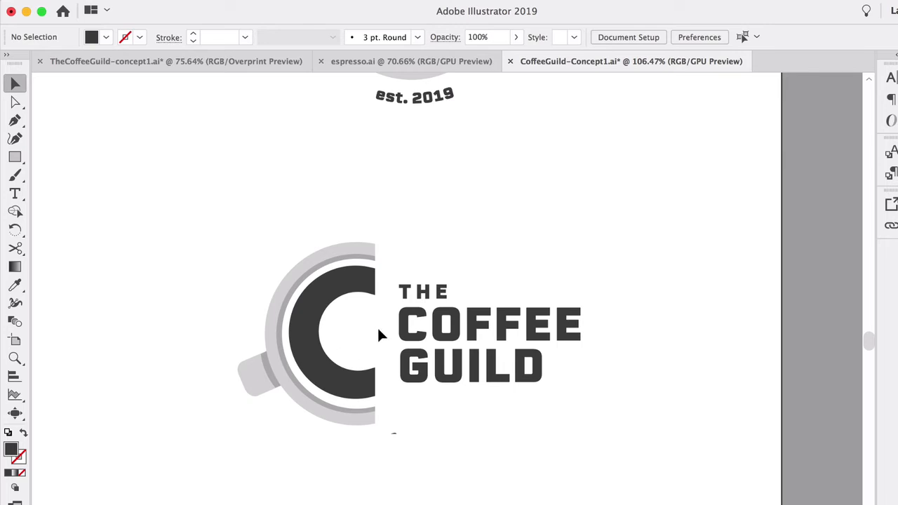
pyautogui.scroll(5, 354, 330)
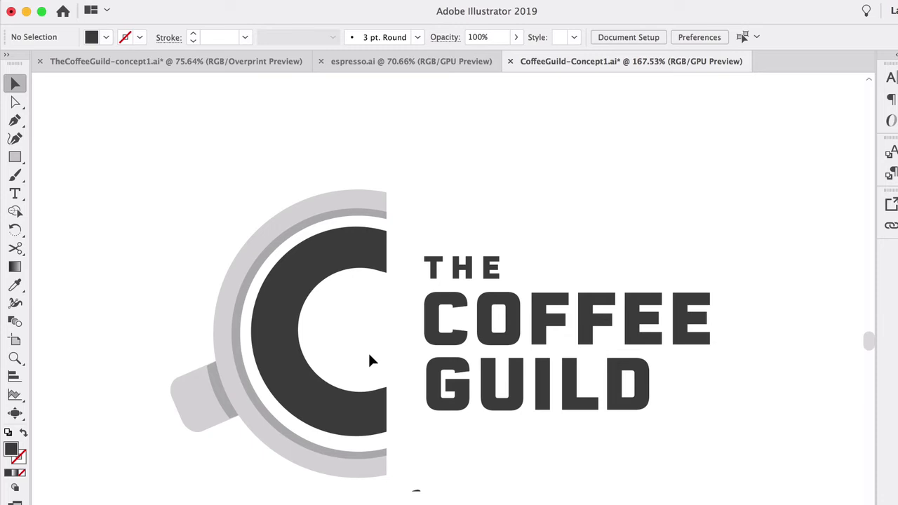
pyautogui.scroll(-5, 216, 280)
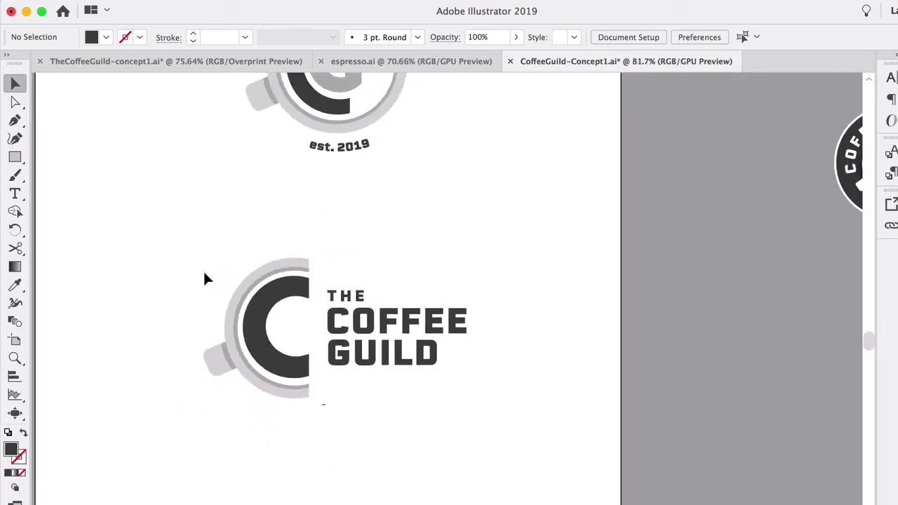
pyautogui.moveTo(177, 262); pyautogui.dragTo(476, 434)
pyautogui.moveTo(297, 295); pyautogui.dragTo(770, 478)
pyautogui.scroll(3, 641, 373)
pyautogui.hscroll(-2, 640, 373)
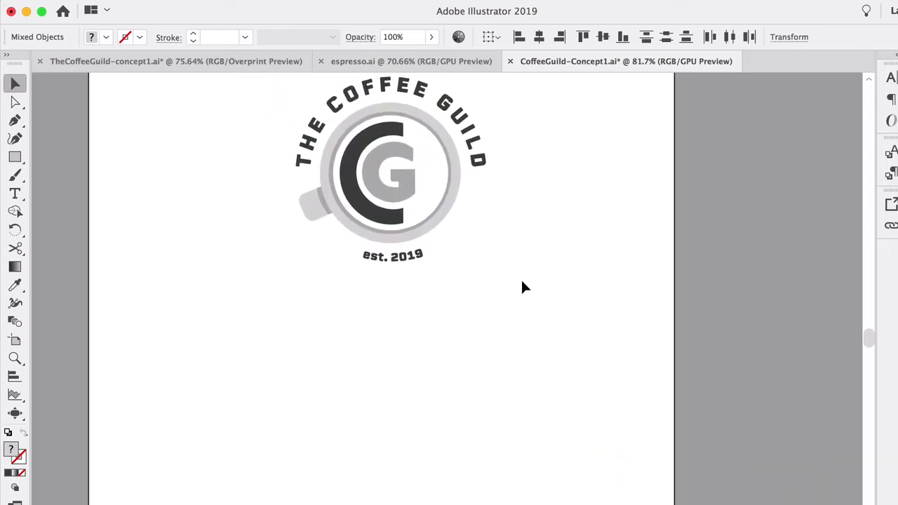
# Step: Duplicate the circular cup logo with its curved lettering and est. 2019, and place the copy below the original
pyautogui.moveTo(495, 264); pyautogui.dragTo(289, 92)
pyautogui.press('super+v')
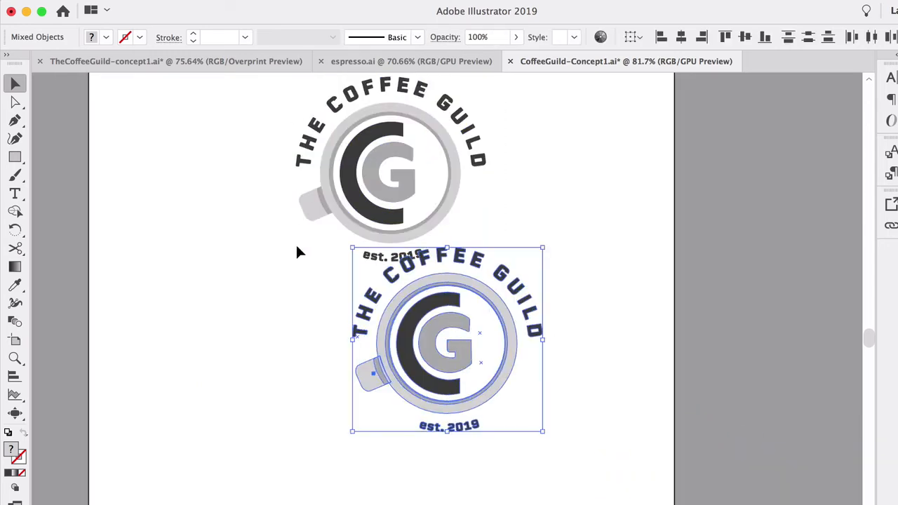
pyautogui.scroll(-3, 297, 253)
pyautogui.moveTo(442, 235); pyautogui.dragTo(362, 336)
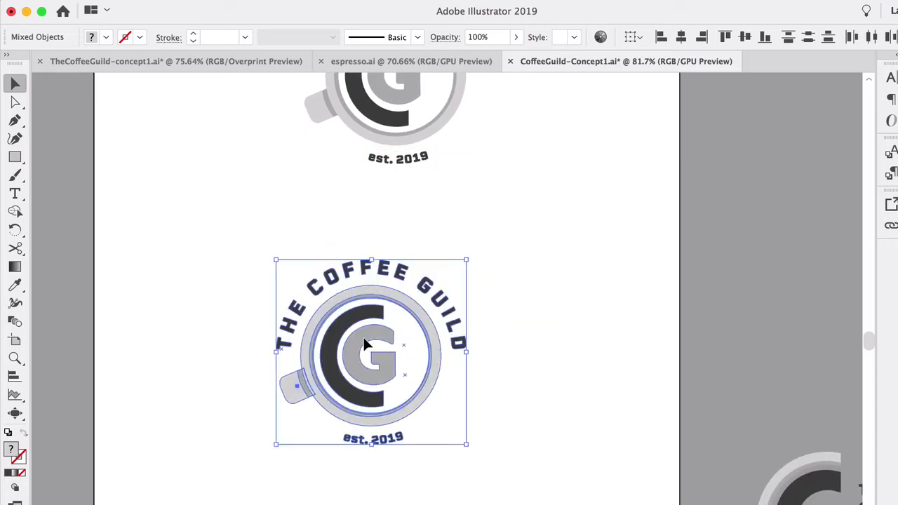
pyautogui.click(499, 347)
pyautogui.hscroll(-2, 476, 353)
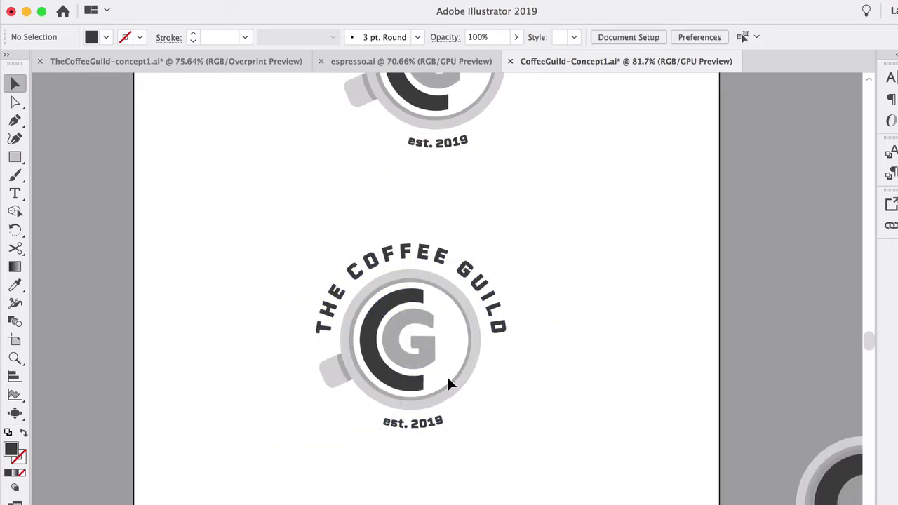
# Step: Delete the G and the C from inside the duplicated cup
pyautogui.scroll(4, 449, 364)
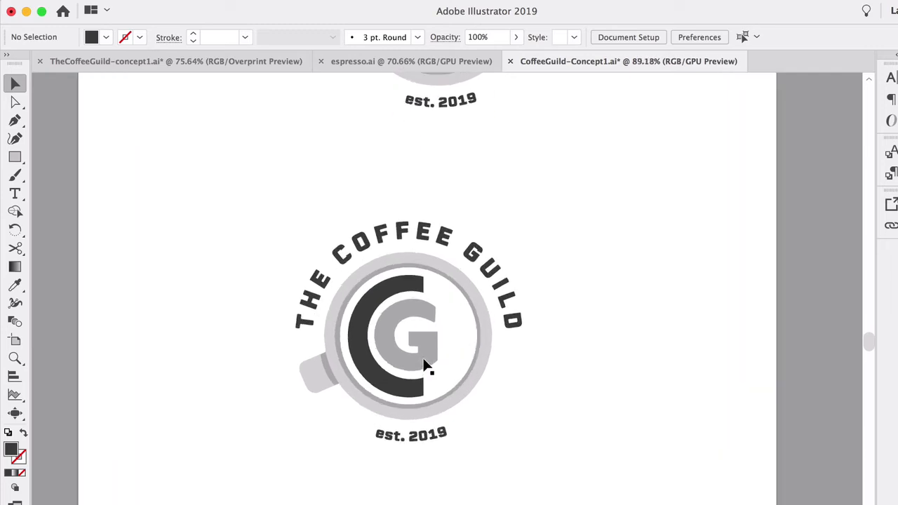
pyautogui.click(415, 306)
pyautogui.press('Delete')
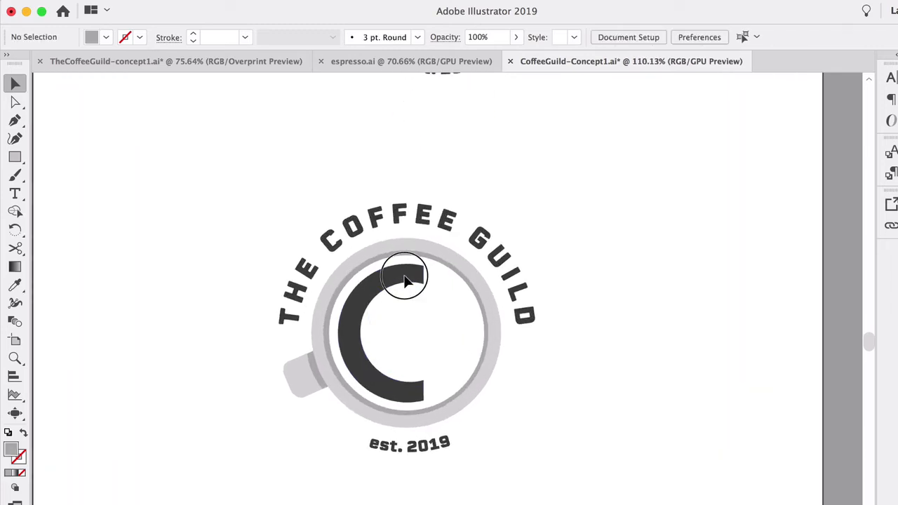
pyautogui.click(398, 274)
pyautogui.press('Delete')
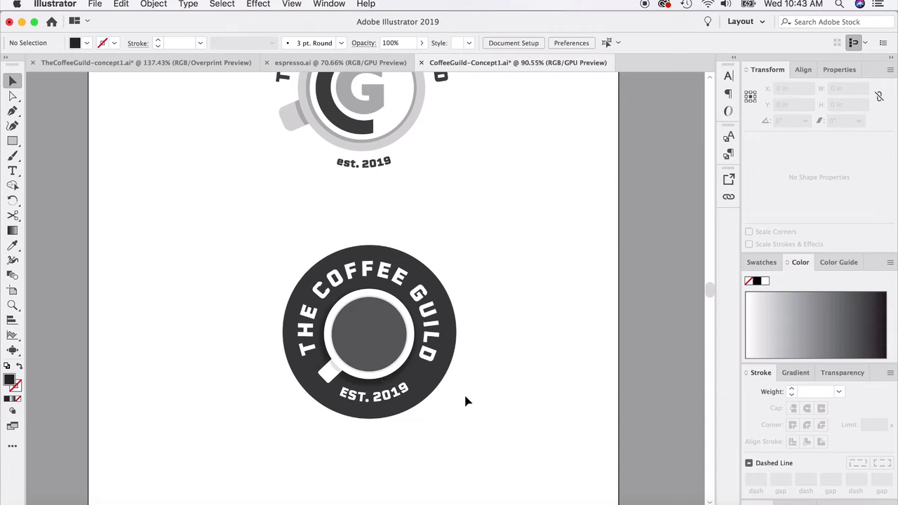
# Step: Move the blurred shadow ellipse out from behind the cup to beside the dark round badge
pyautogui.scroll(2, 468, 401)
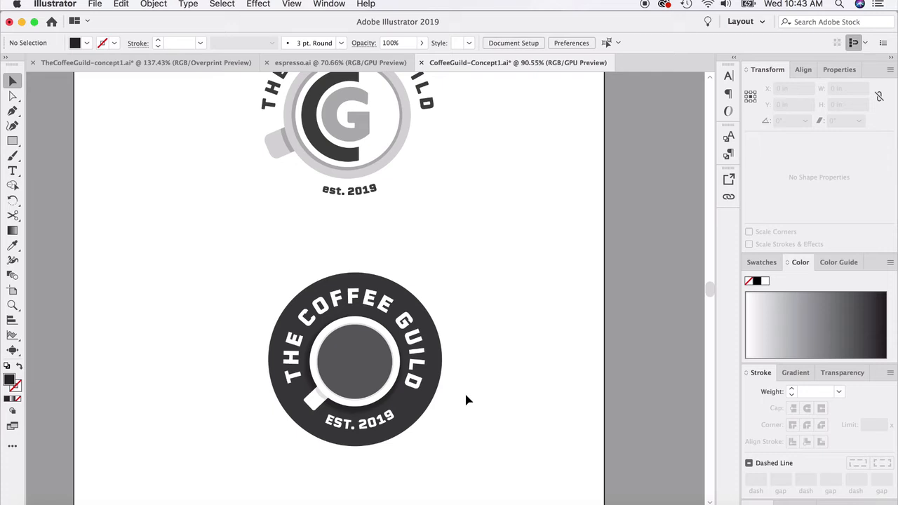
pyautogui.click(358, 374)
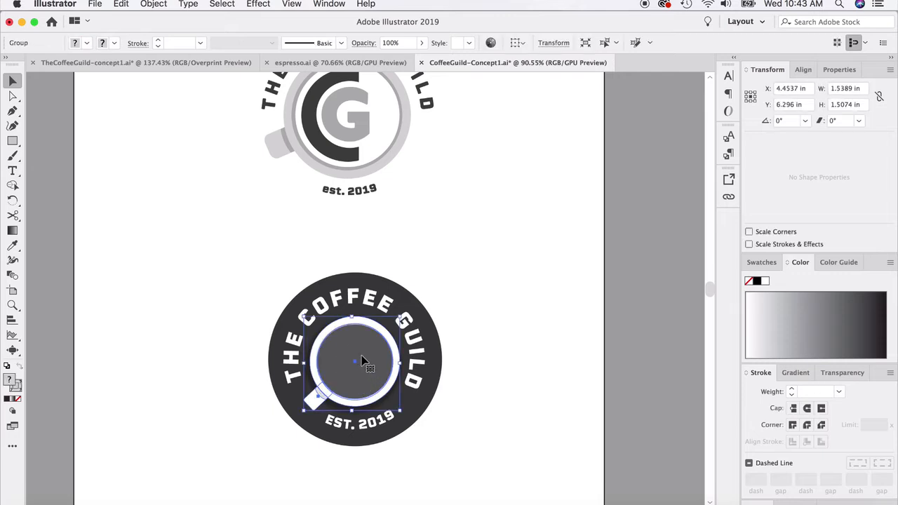
pyautogui.click(144, 282)
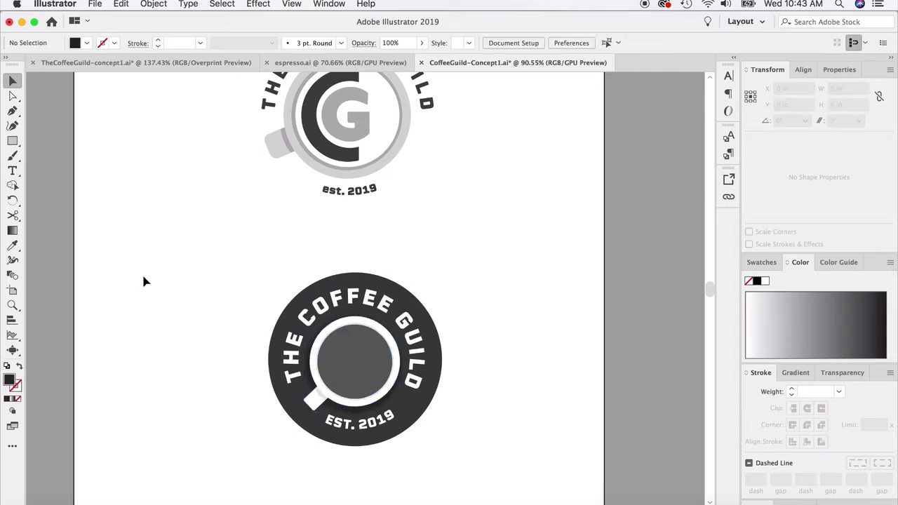
pyautogui.click(314, 406)
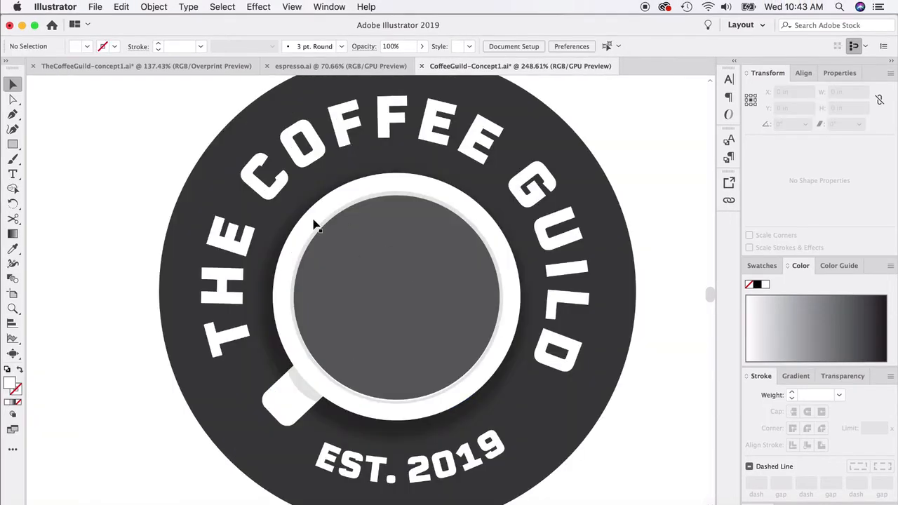
pyautogui.click(283, 241)
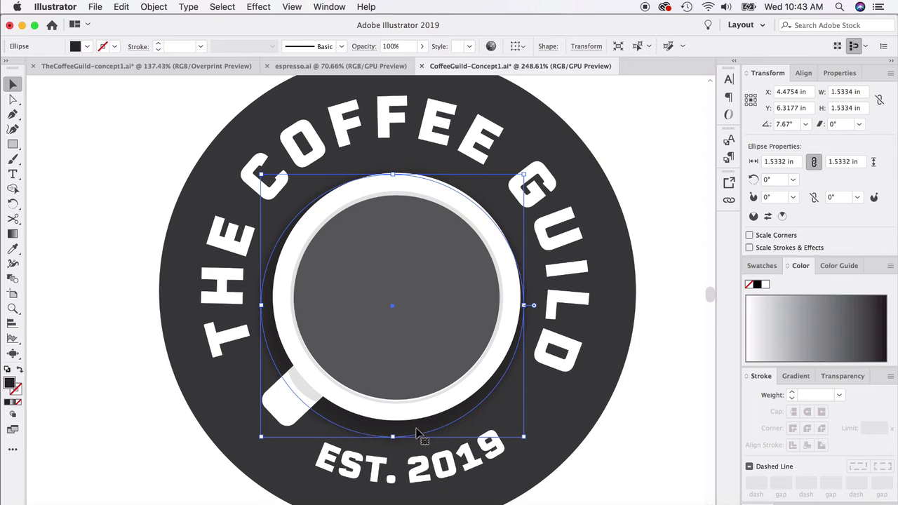
pyautogui.moveTo(419, 433); pyautogui.dragTo(175, 353)
pyautogui.click(131, 392)
pyautogui.hscroll(-5, 141, 383)
pyautogui.scroll(2, 148, 374)
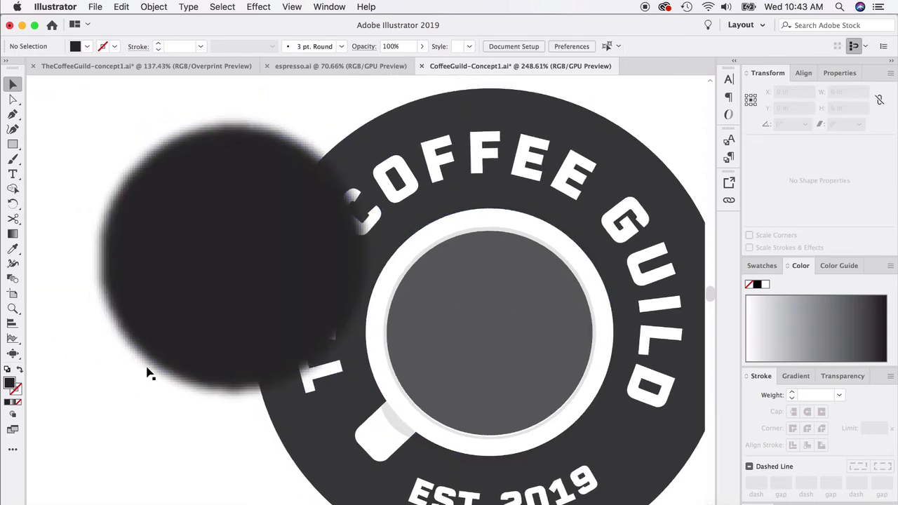
# Step: View the Stylize effects available for the blurred shadow ellipse
pyautogui.click(219, 260)
pyautogui.click(258, 6)
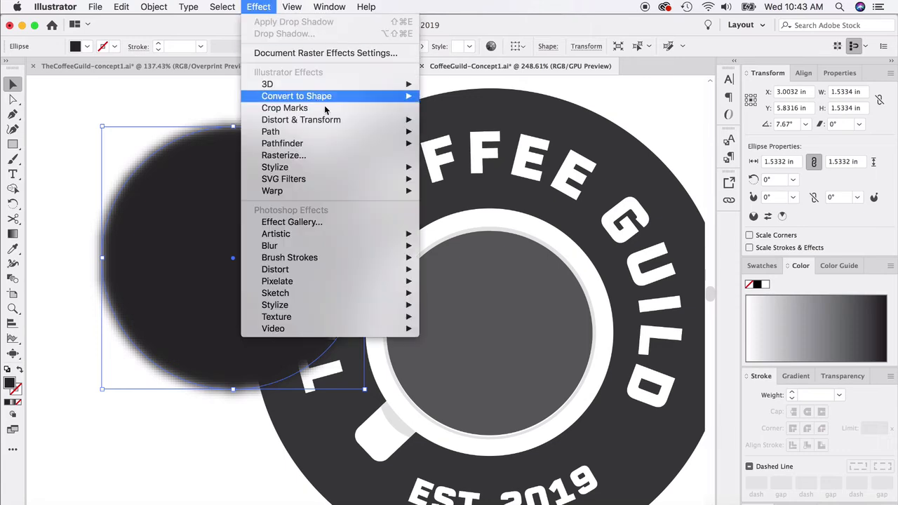
pyautogui.moveTo(378, 172)
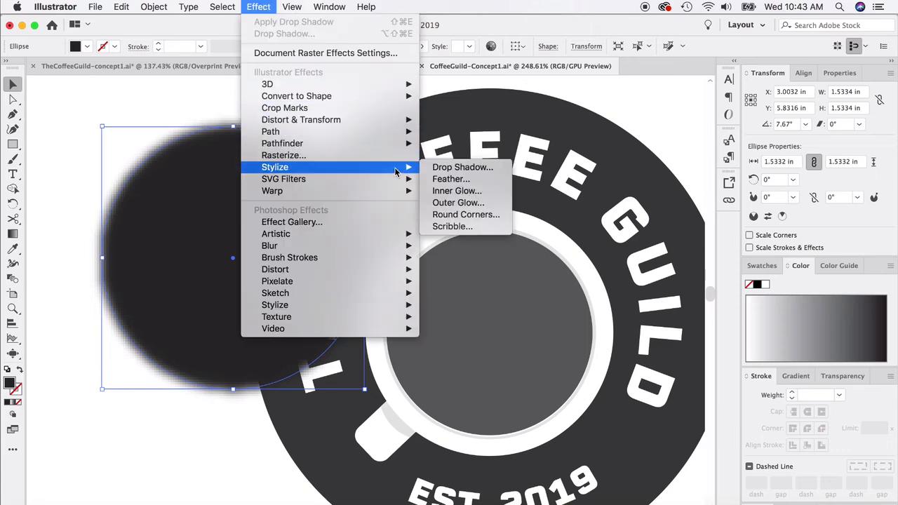
pyautogui.click(251, 4)
pyautogui.scroll(-3, 203, 224)
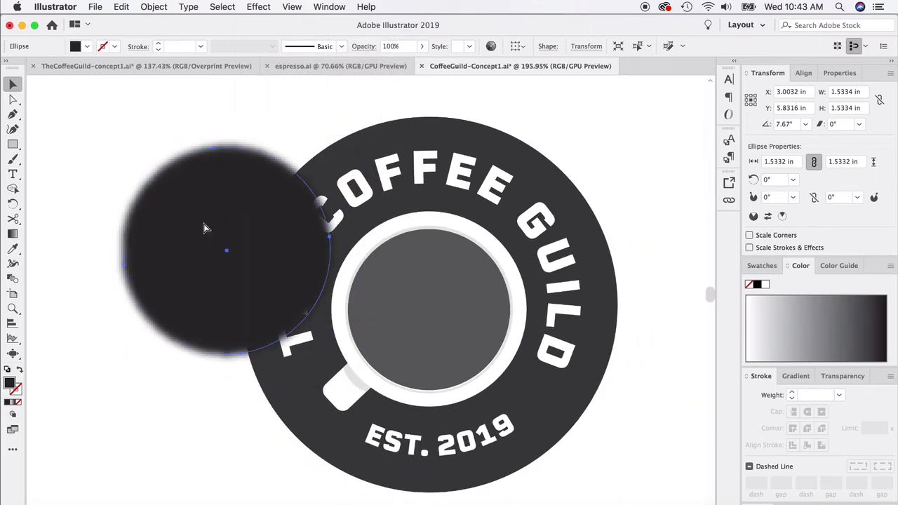
# Step: Undo the move of the blurred shadow ellipse and delete it from behind the cup
pyautogui.press('super+z')
pyautogui.click(160, 183)
pyautogui.scroll(-2, 224, 220)
pyautogui.hscroll(2, 224, 220)
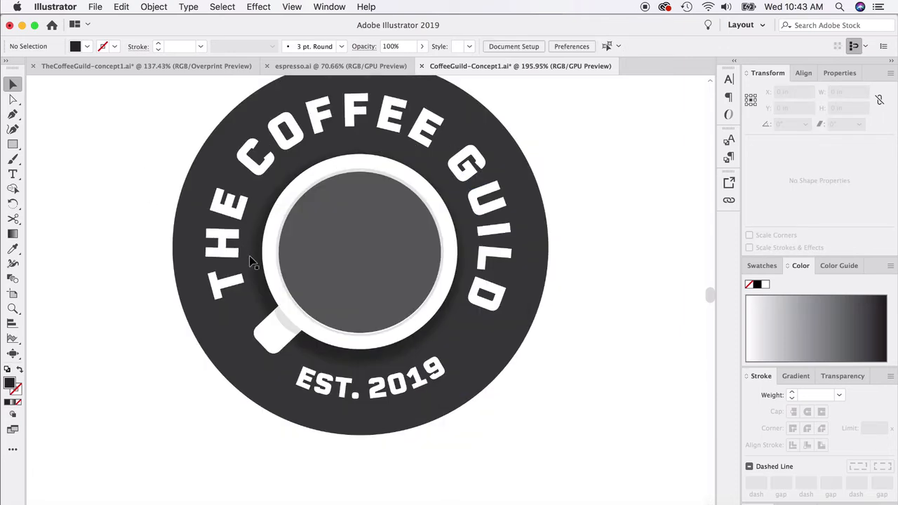
pyautogui.click(254, 257)
pyautogui.press('Delete')
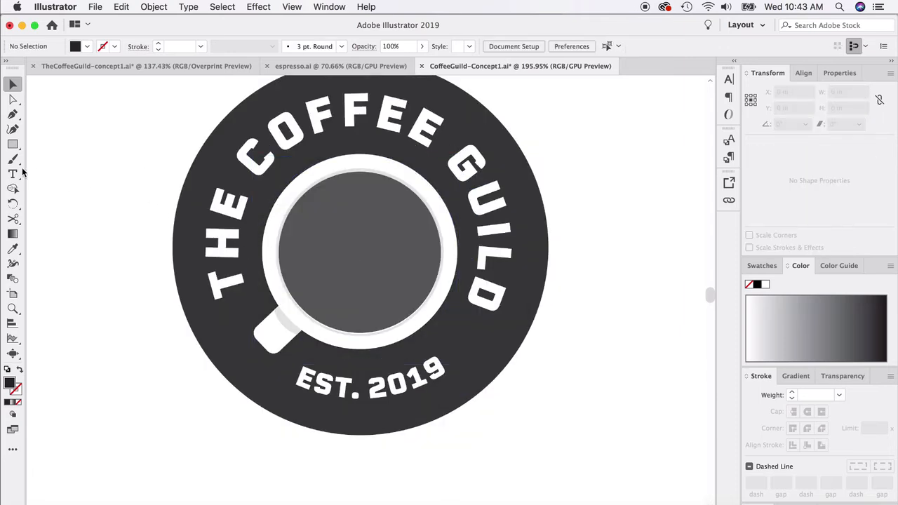
# Step: Draw a dark circle about 1.64 in wide, position it over the cup, and send it behind the cup
pyautogui.moveTo(14, 144); pyautogui.dragTo(42, 161)
pyautogui.moveTo(210, 133); pyautogui.dragTo(433, 356)
pyautogui.click(12, 85)
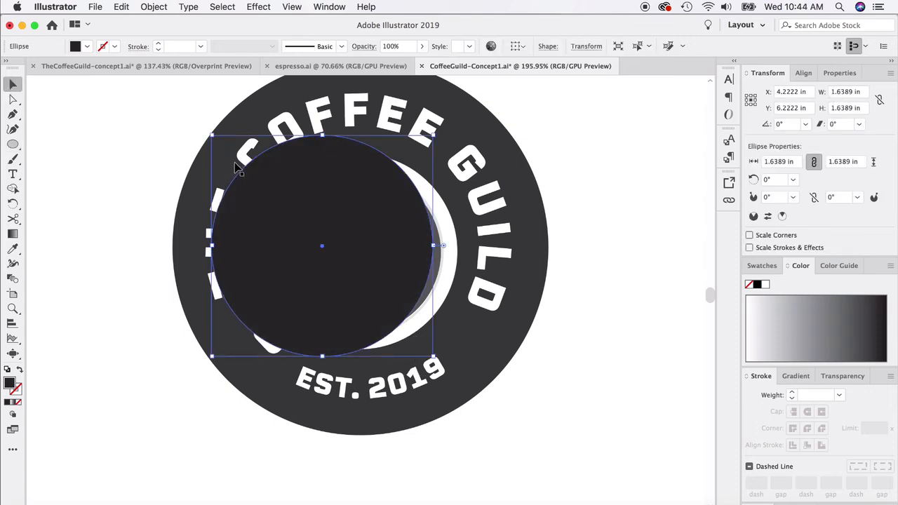
pyautogui.moveTo(312, 211); pyautogui.dragTo(343, 223)
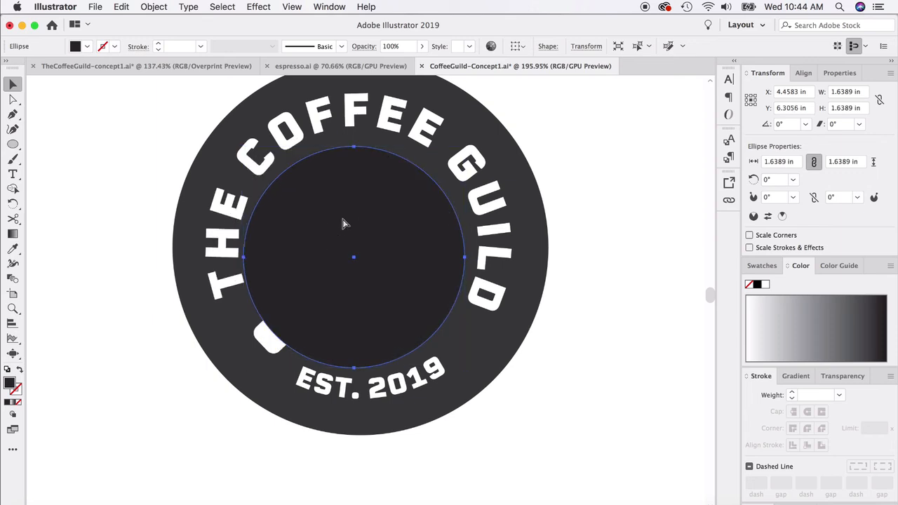
pyautogui.press('super+bracketleft')
pyautogui.press('super+bracketleft')
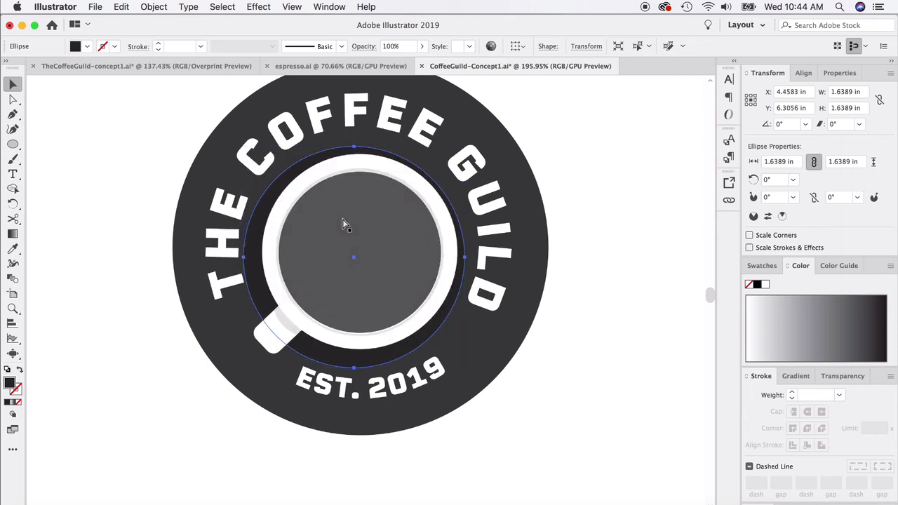
# Step: Scale the dark circle down from its corners to form a hard-edged shadow along the cup's lower-left edge
pyautogui.moveTo(244, 366); pyautogui.dragTo(253, 368)
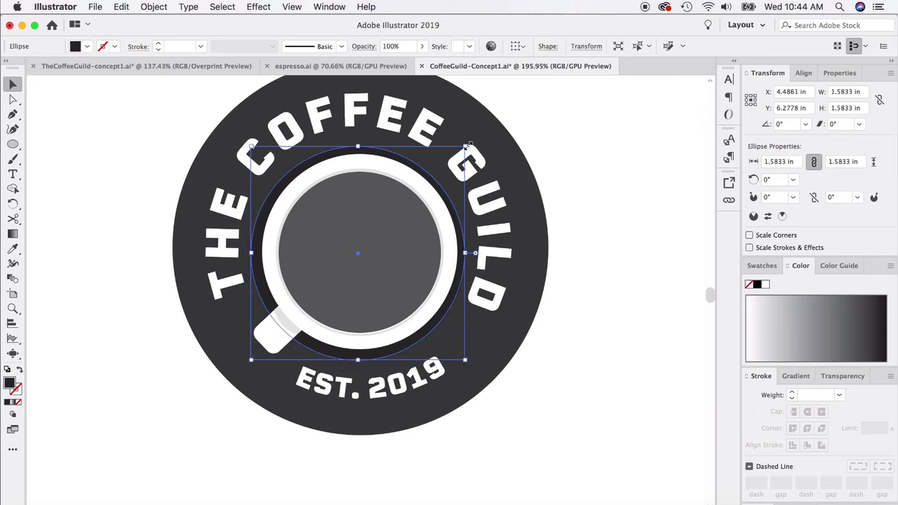
pyautogui.moveTo(466, 145); pyautogui.dragTo(461, 157)
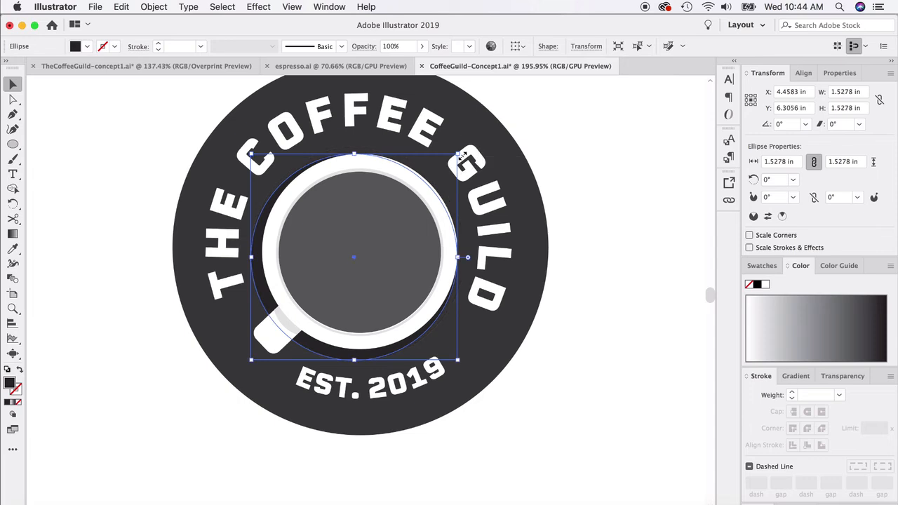
pyautogui.moveTo(254, 359); pyautogui.dragTo(254, 355)
pyautogui.click(102, 217)
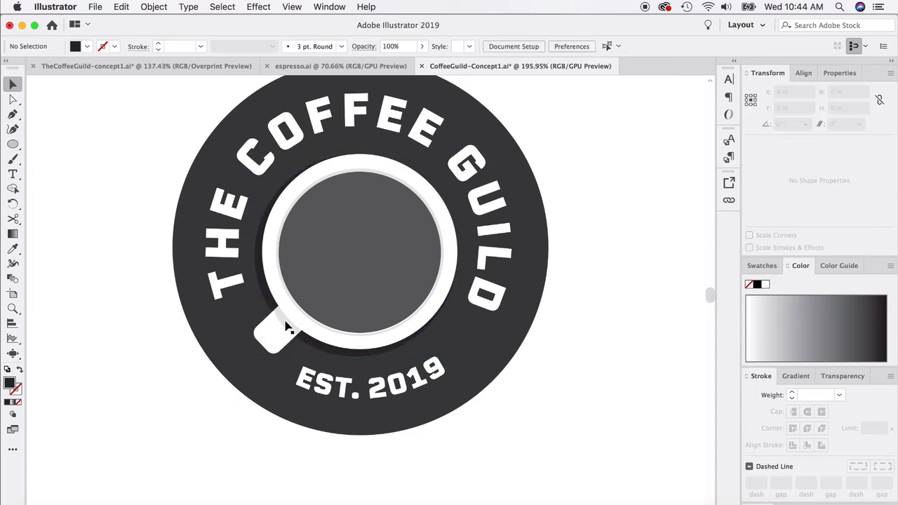
# Step: Select the light grey shadow on the cup handle and move its upper outer anchor point outward along the handle's edge
pyautogui.scroll(5, 279, 337)
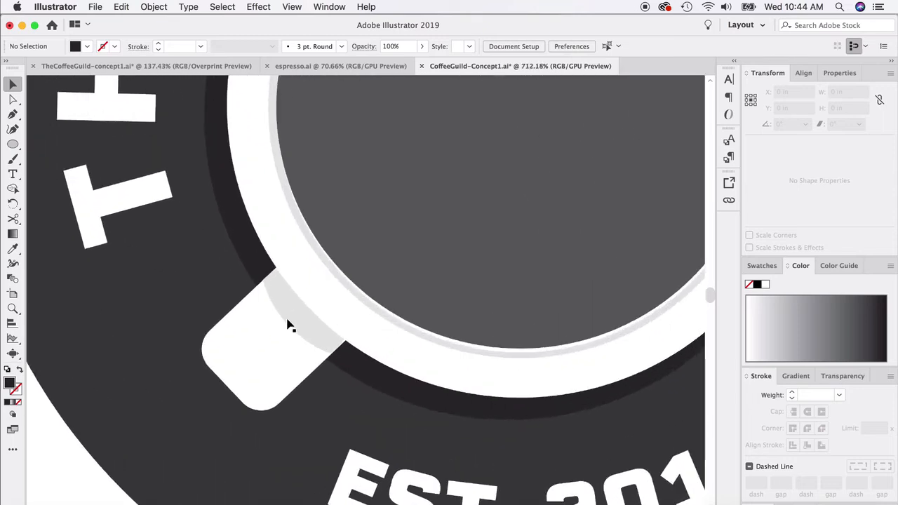
pyautogui.click(291, 312)
pyautogui.press('a')
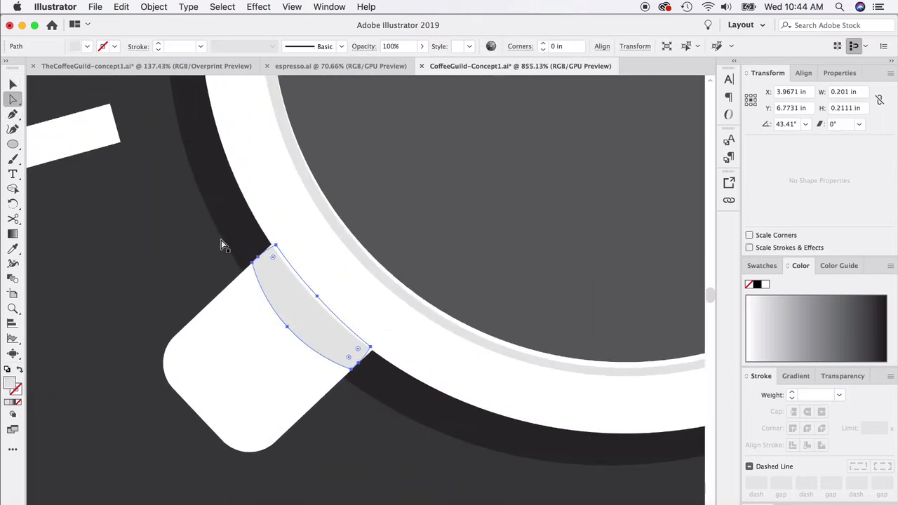
pyautogui.click(253, 263)
pyautogui.moveTo(252, 264); pyautogui.dragTo(243, 269)
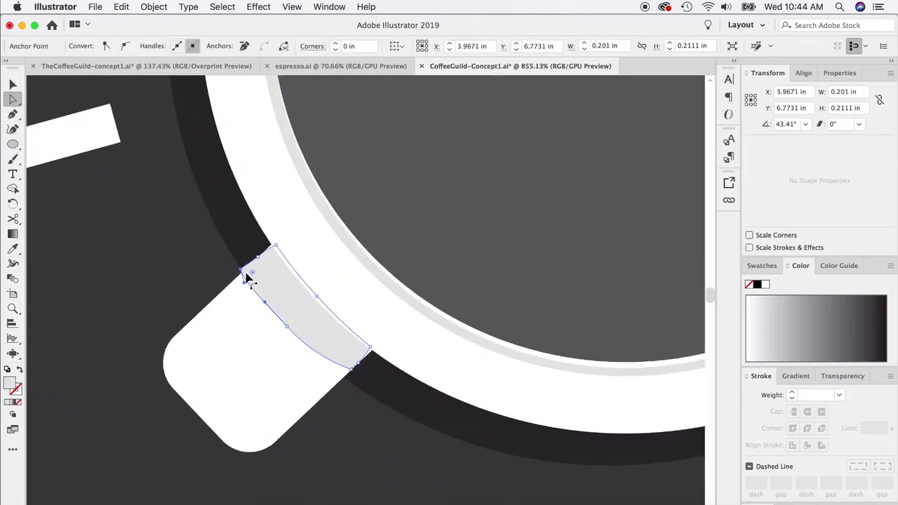
# Step: Turn off Snap to Pixel and adjust the handle shadow's corner anchors to fit the handle's edges and the cup's rim
pyautogui.scroll(1, 243, 270)
pyautogui.click(291, 6)
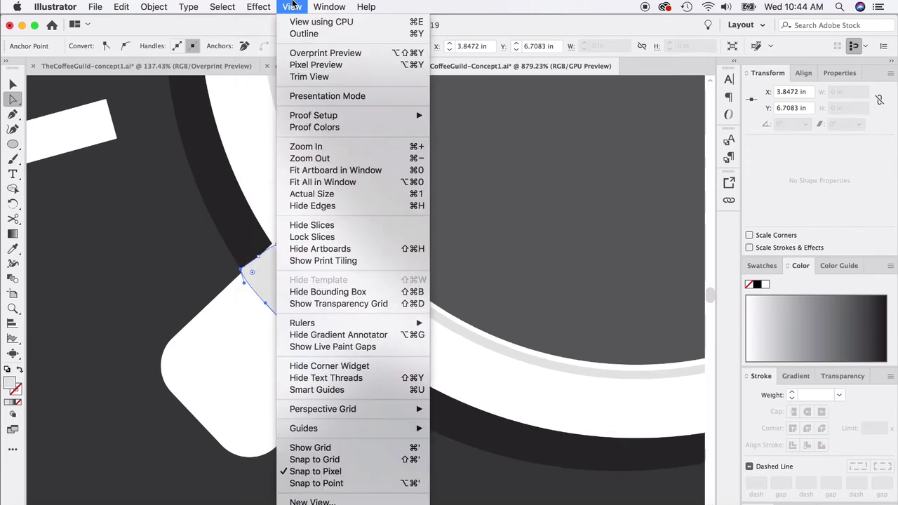
pyautogui.click(310, 473)
pyautogui.moveTo(240, 276); pyautogui.dragTo(376, 354)
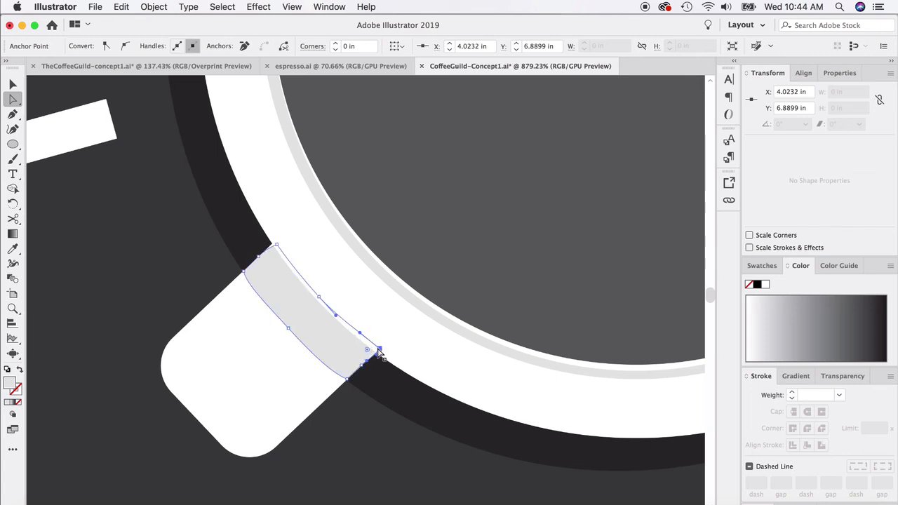
pyautogui.click(288, 330)
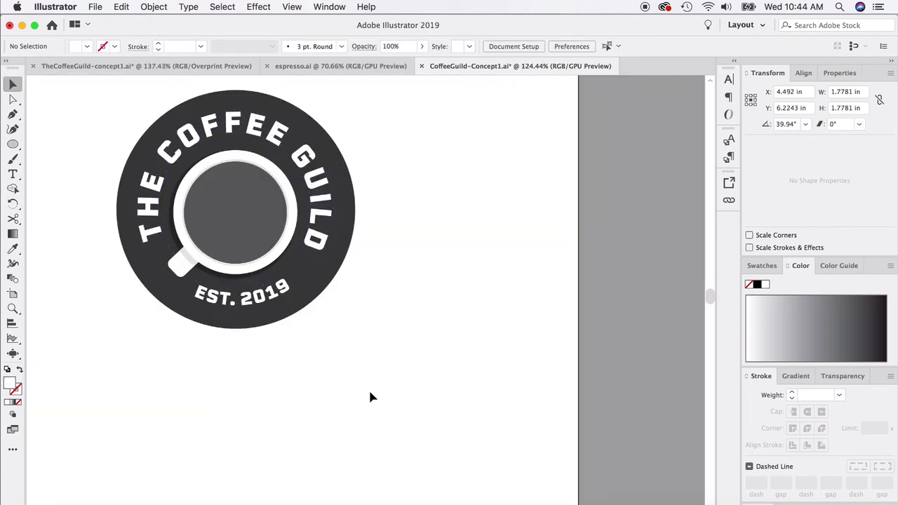
# Step: Examine the dark round badge up close and compare it with the CG cup logo above it
pyautogui.press('super+0')
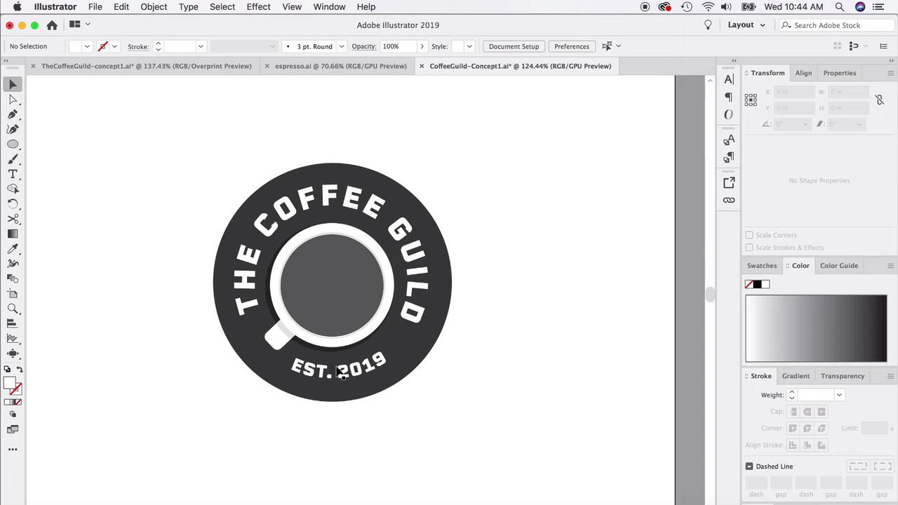
pyautogui.hscroll(-2, 337, 372)
pyautogui.scroll(3, 337, 371)
pyautogui.hscroll(1, 337, 372)
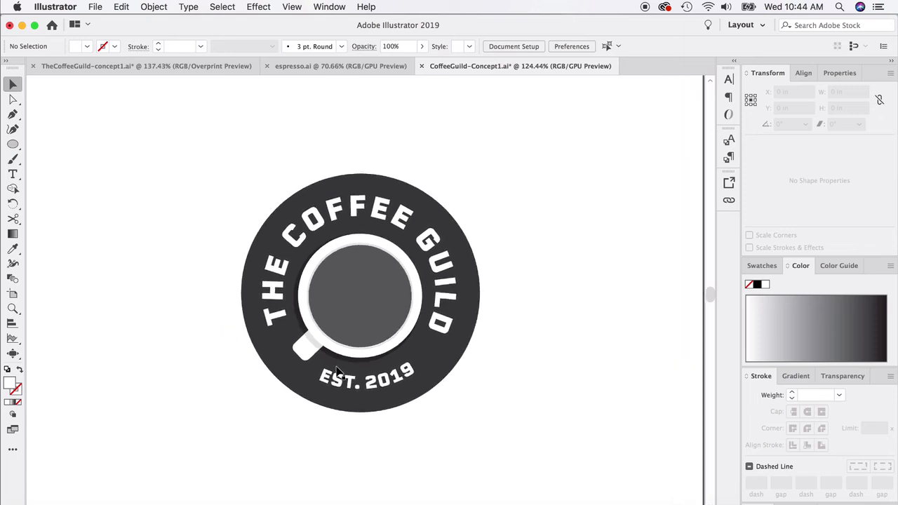
pyautogui.scroll(-5, 345, 356)
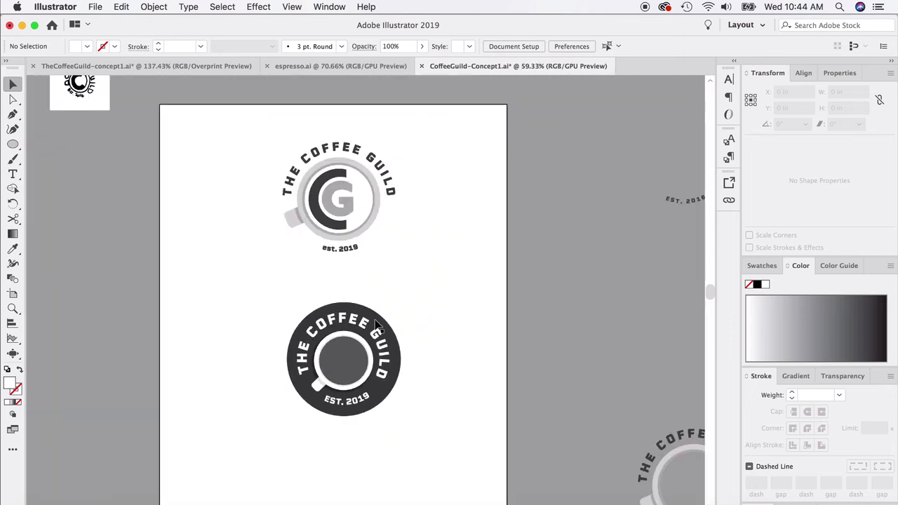
pyautogui.scroll(1, 331, 361)
pyautogui.scroll(4, 331, 361)
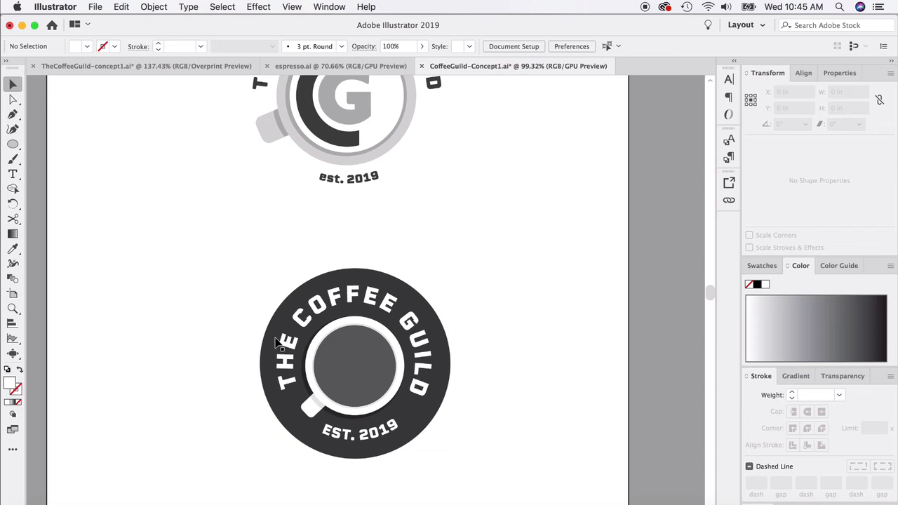
pyautogui.scroll(4, 277, 342)
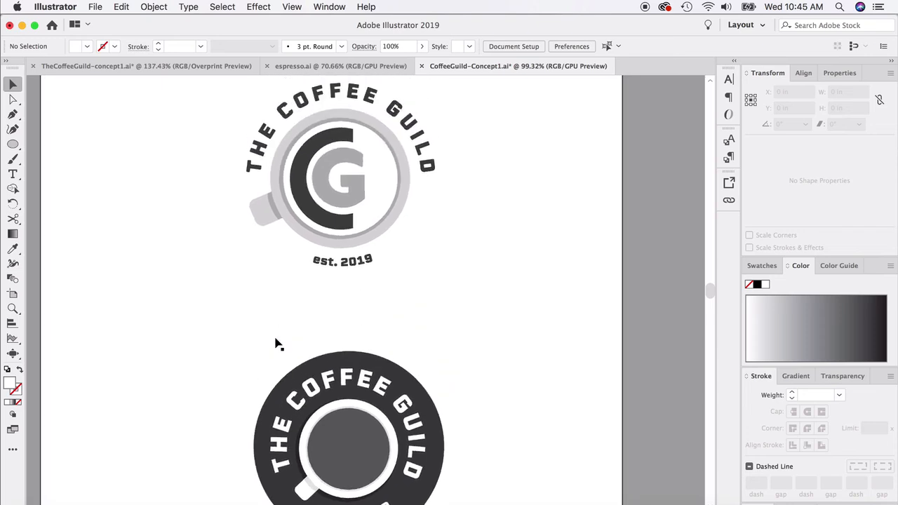
pyautogui.scroll(-5, 277, 343)
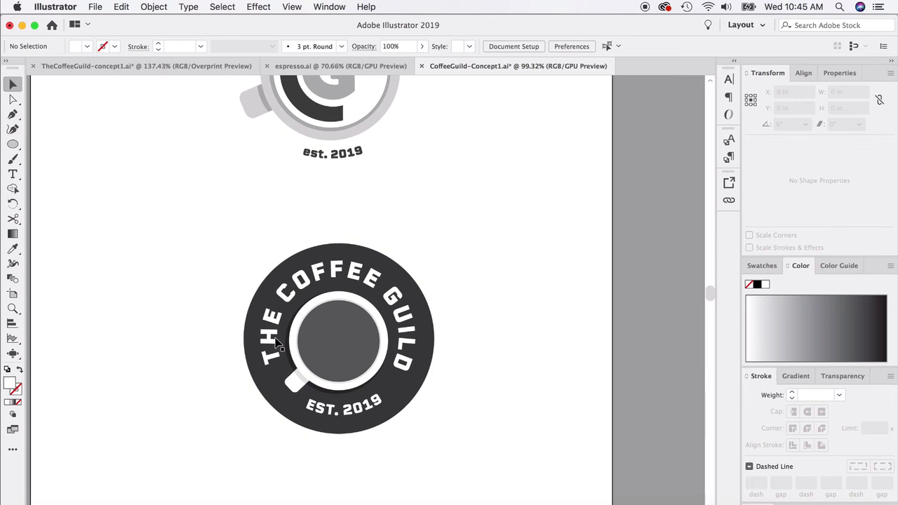
pyautogui.keyDown('alt'); pyautogui.scroll(-2, 277, 343); pyautogui.keyUp('alt')
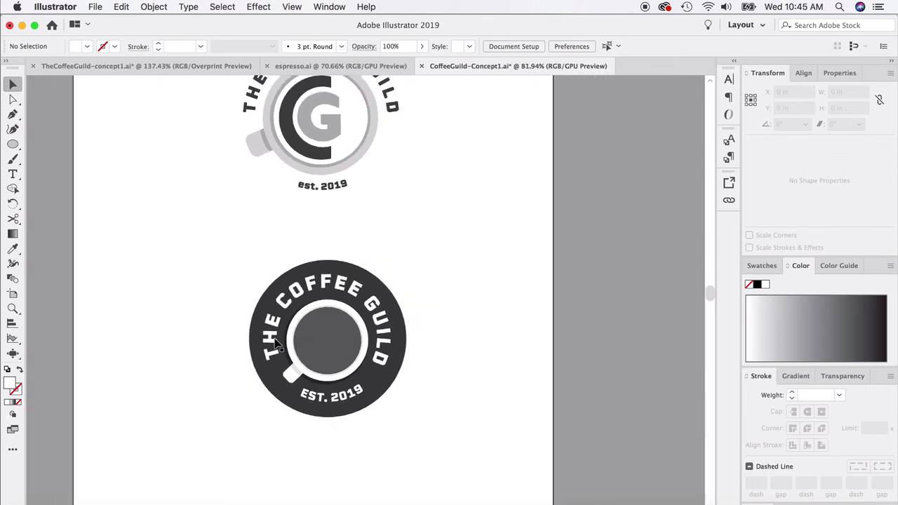
pyautogui.keyDown('alt'); pyautogui.scroll(-3, 276, 341); pyautogui.keyUp('alt')
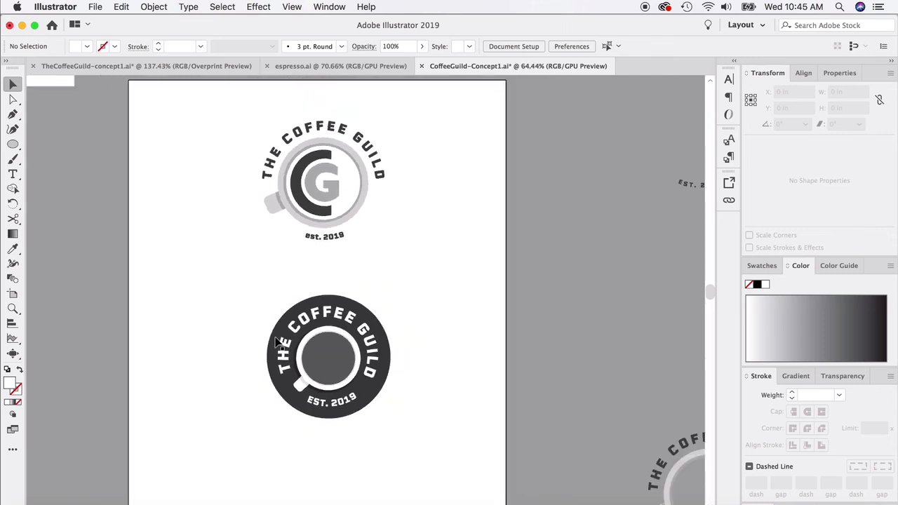
# Step: Select the whole dark round badge and move it slightly down and left, centred beneath the CG cup logo
pyautogui.moveTo(233, 290); pyautogui.dragTo(422, 425)
pyautogui.moveTo(368, 367); pyautogui.dragTo(361, 376)
pyautogui.click(457, 347)
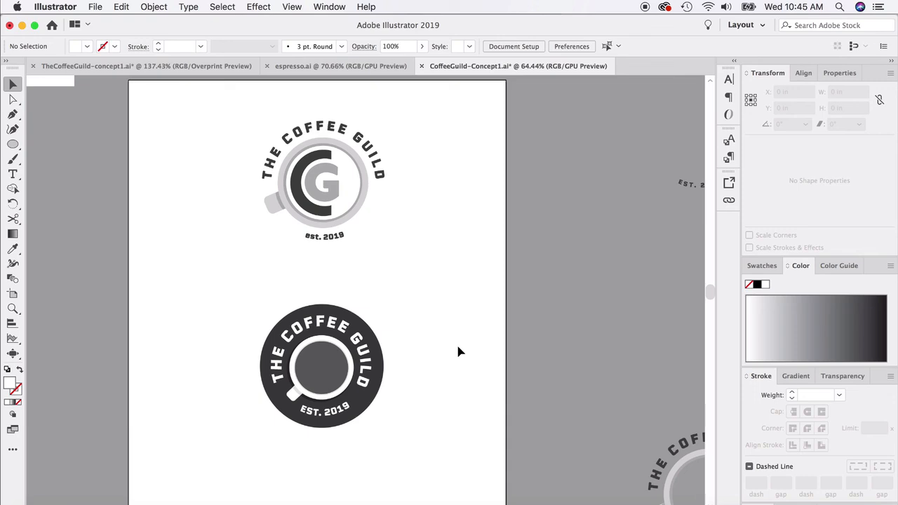